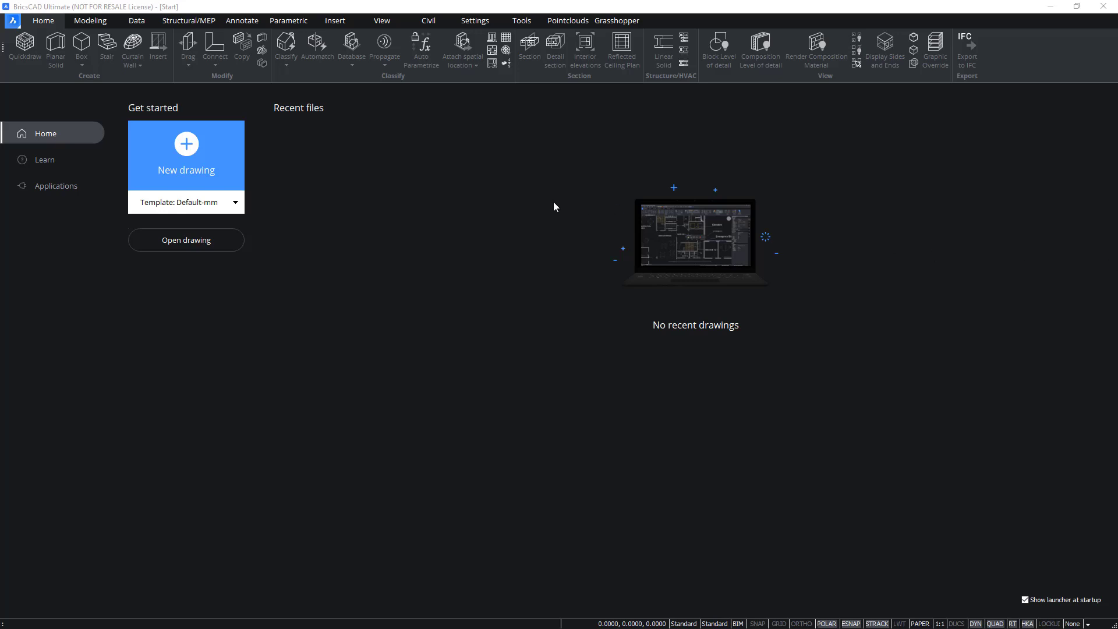
Open the drawing Main.dwg and dismiss the missing project database notification.
click(215, 240)
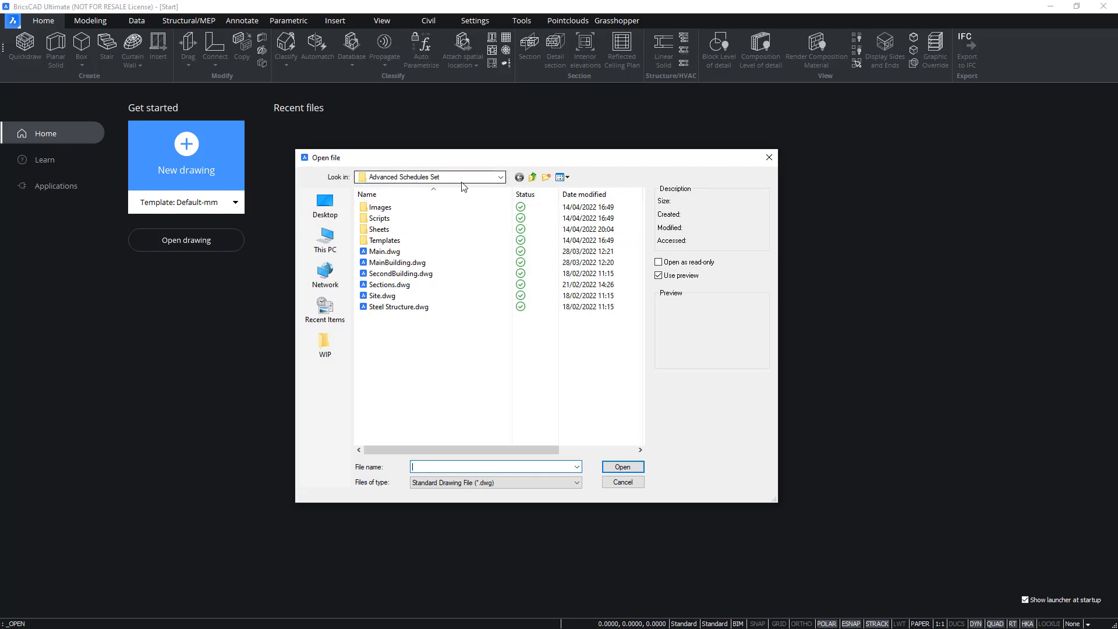
click(446, 252)
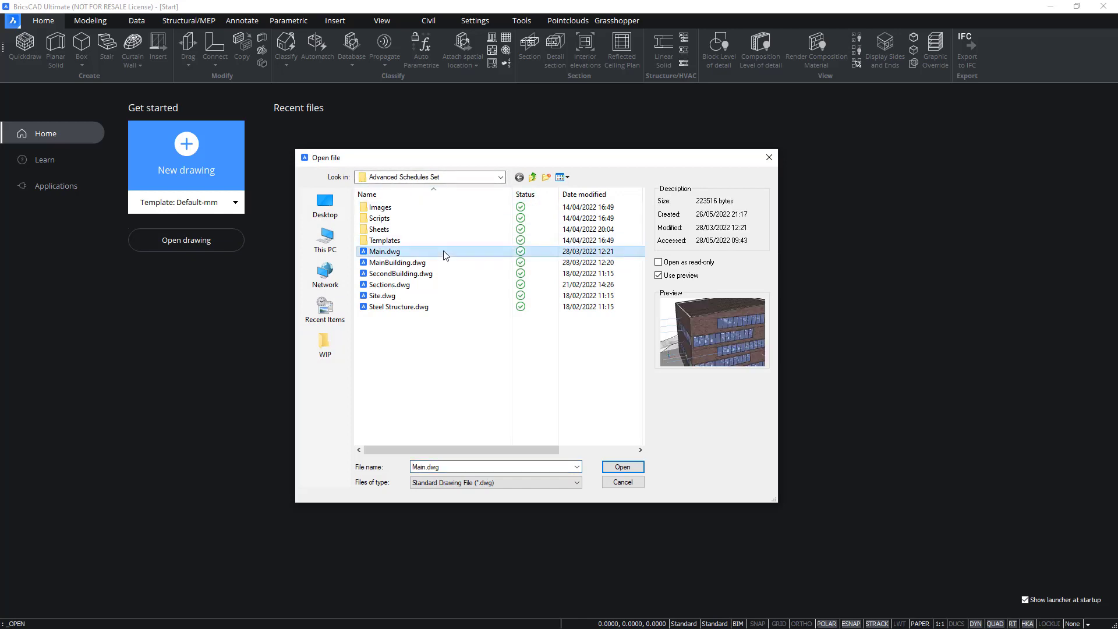
click(623, 466)
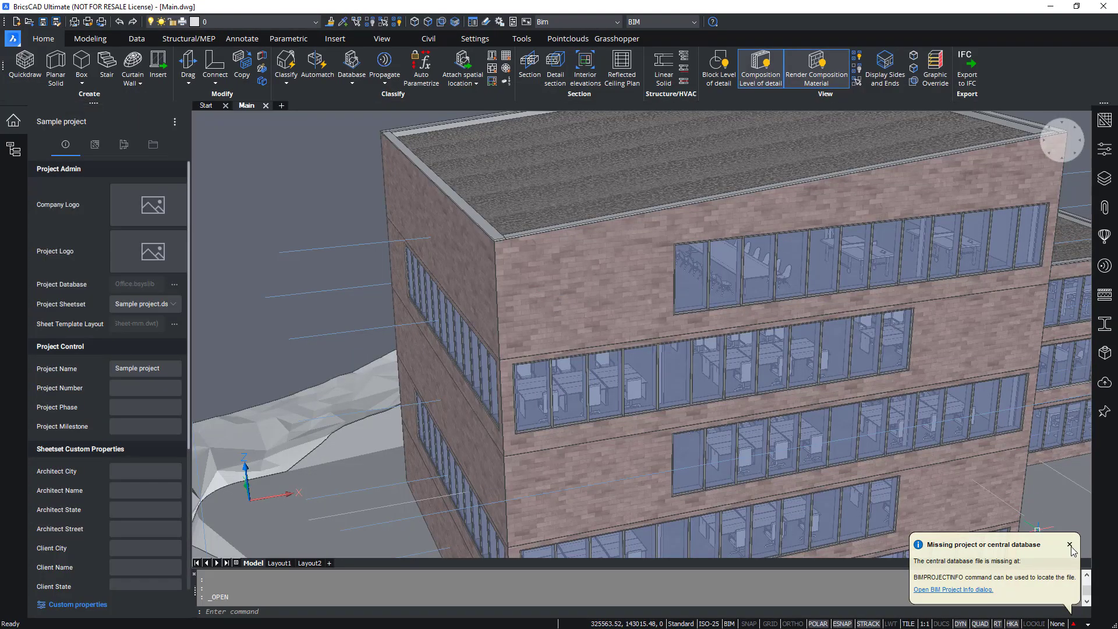
click(1071, 545)
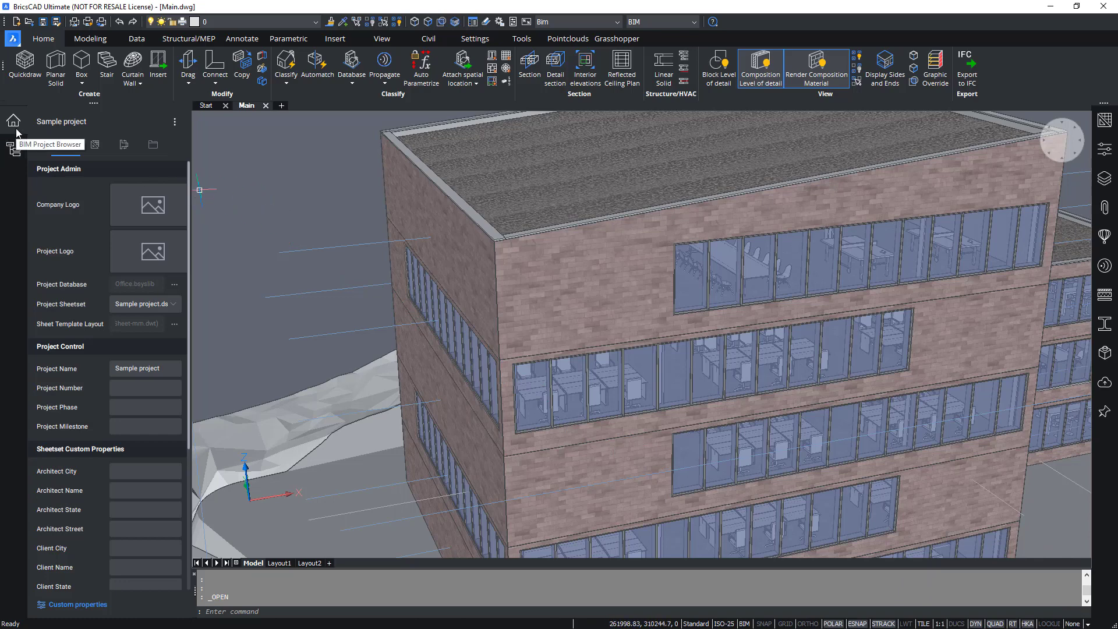
Import the predefined schedule Doors (BIM).dxd into the project files.
click(152, 146)
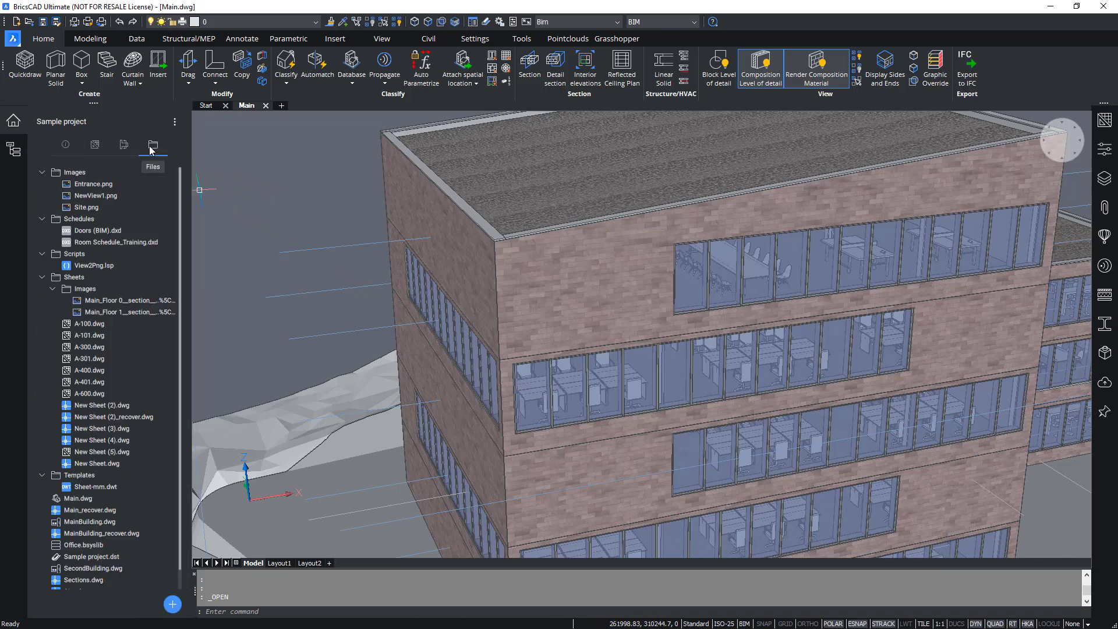
click(173, 604)
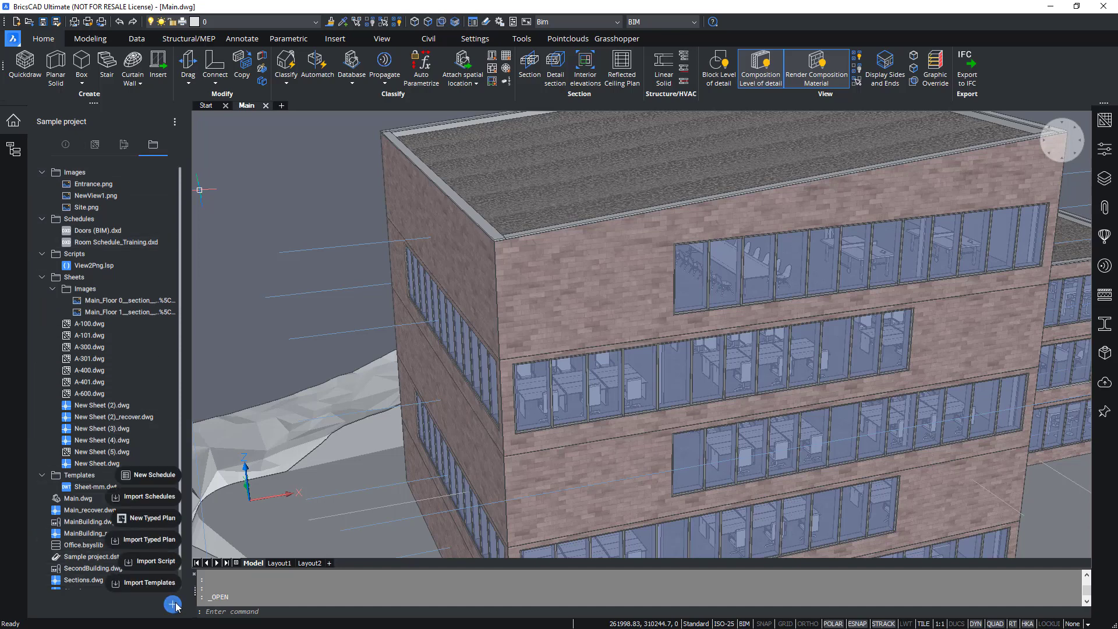
click(160, 520)
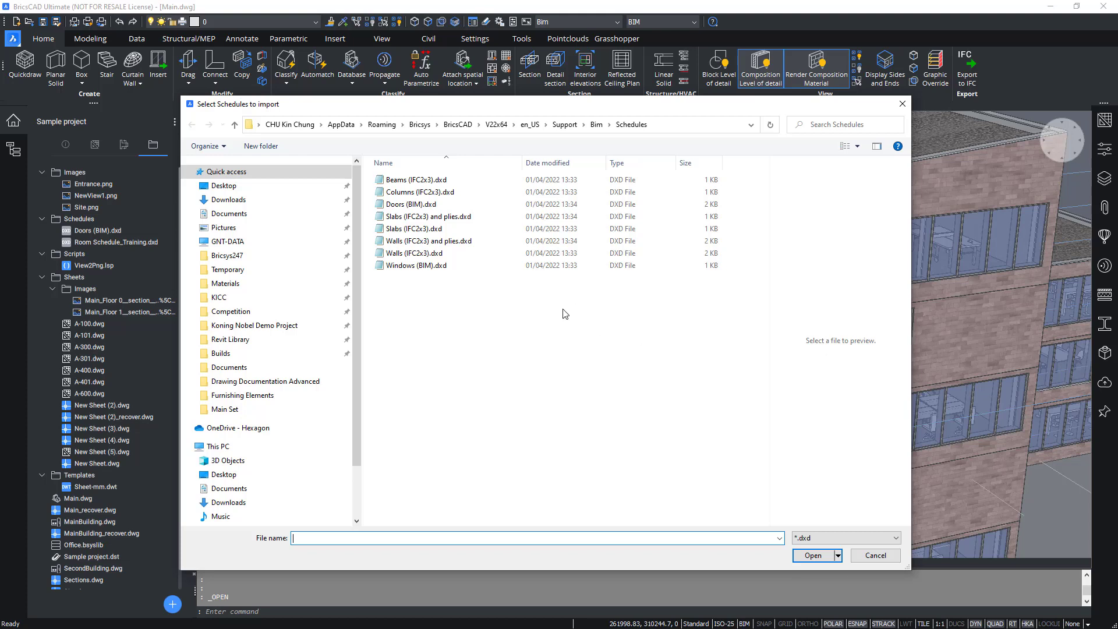
click(512, 205)
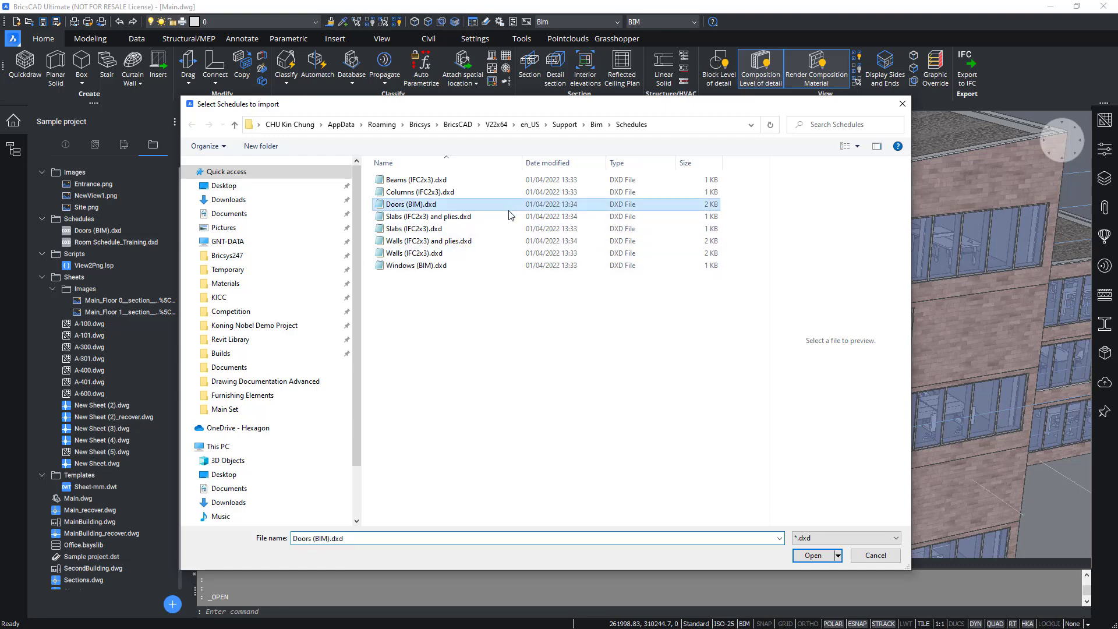
click(824, 560)
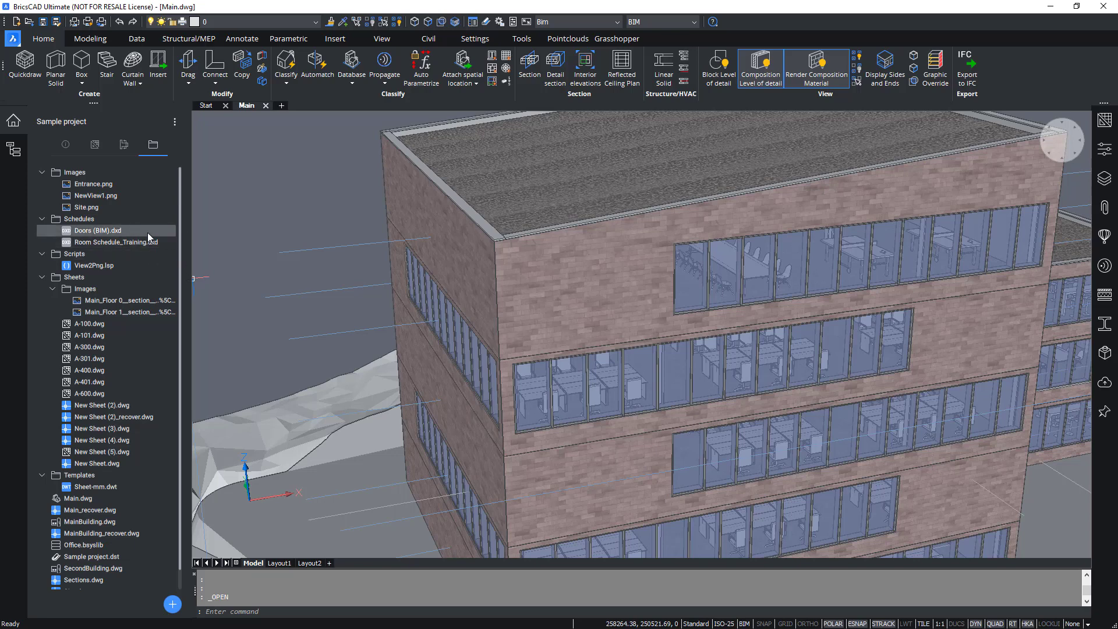
Open the sheet A-301 - Main_Right from the project's sheet list.
scroll(1062, 297, down, 3)
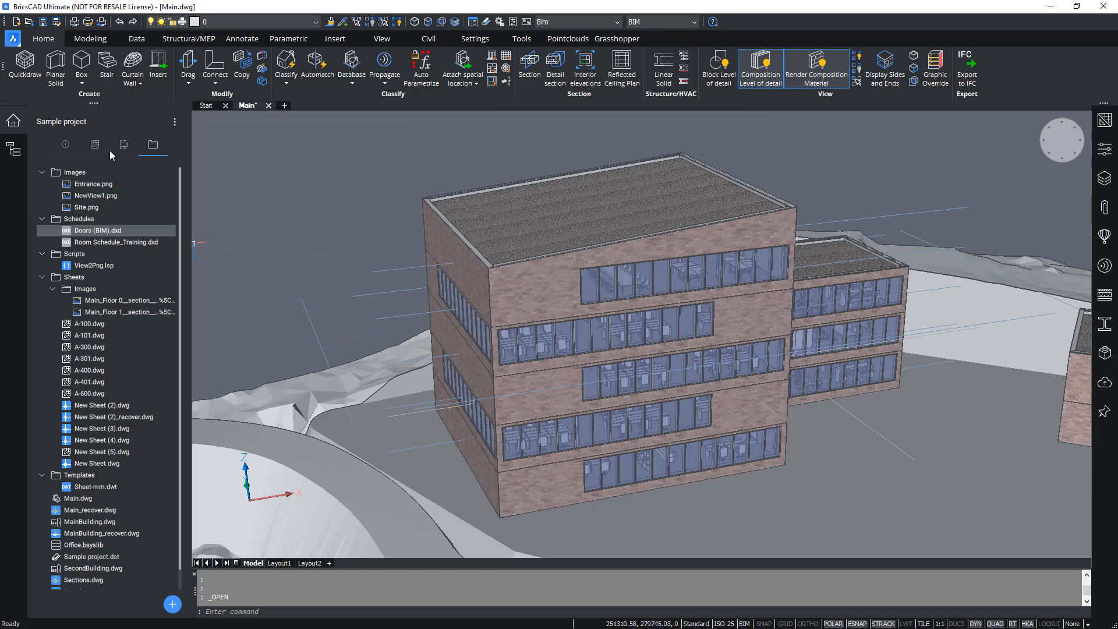
click(95, 144)
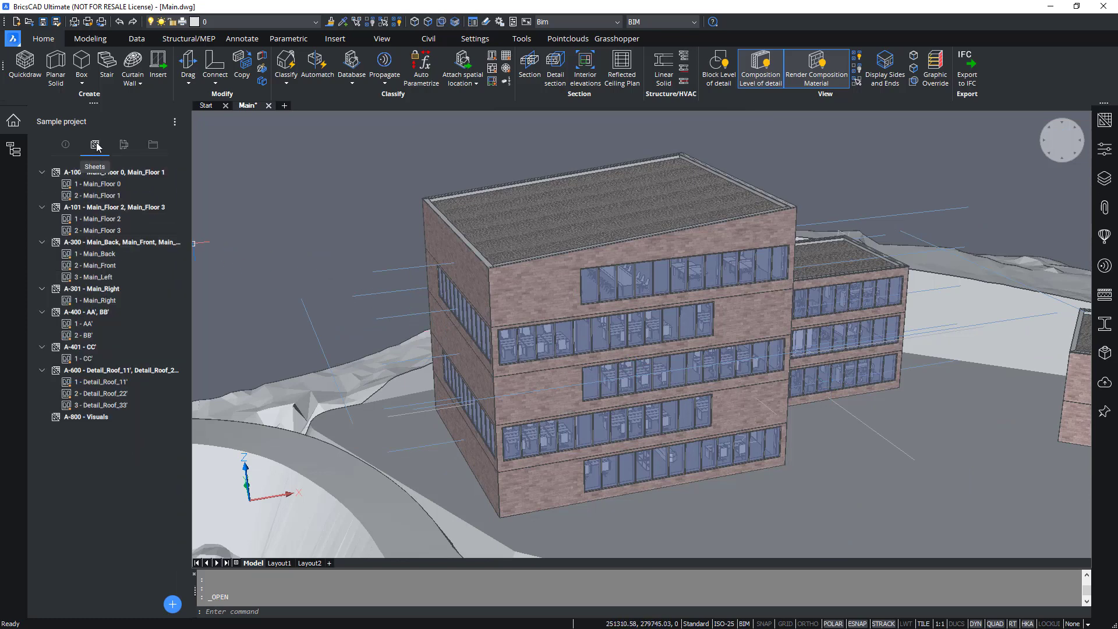
right_click(108, 293)
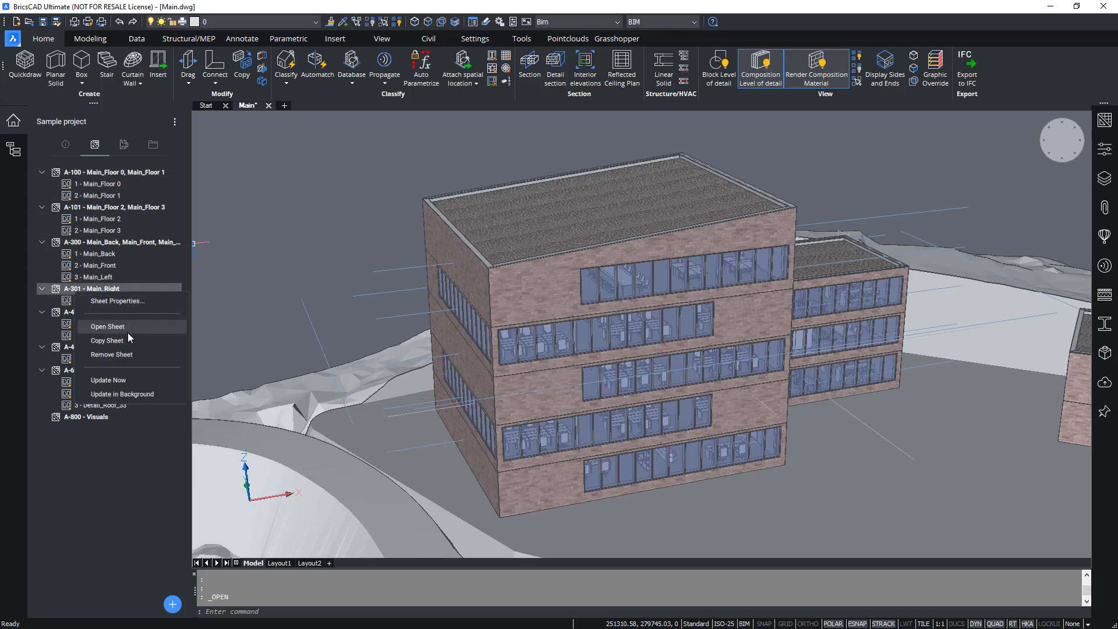
click(130, 326)
click(131, 326)
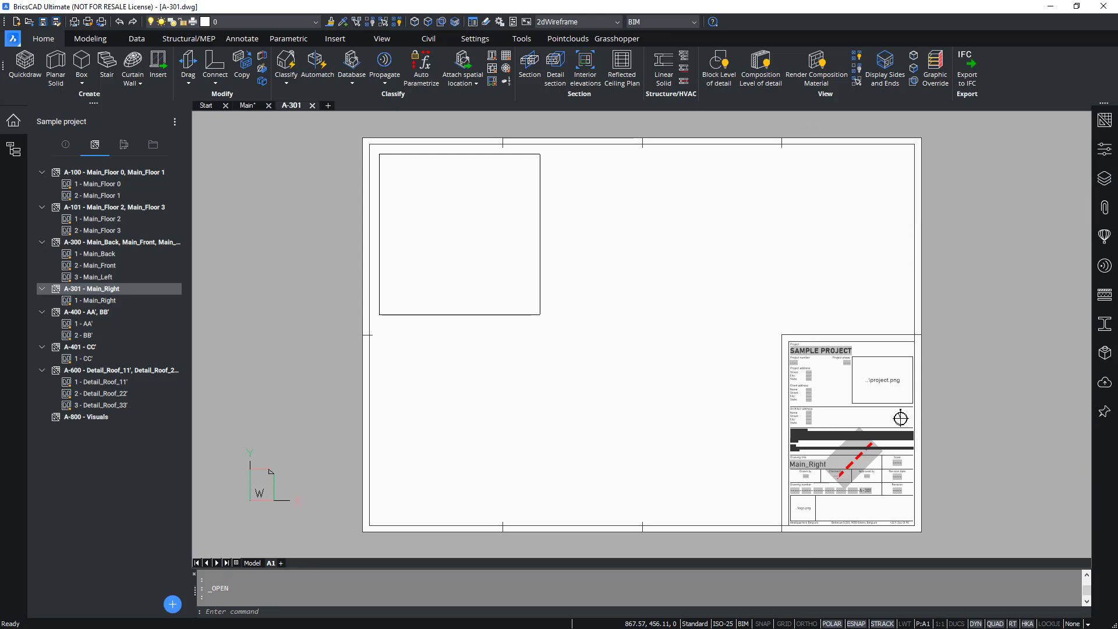
Generate the Doors (BIM).dxd schedule on the current sheet A-301.
click(153, 145)
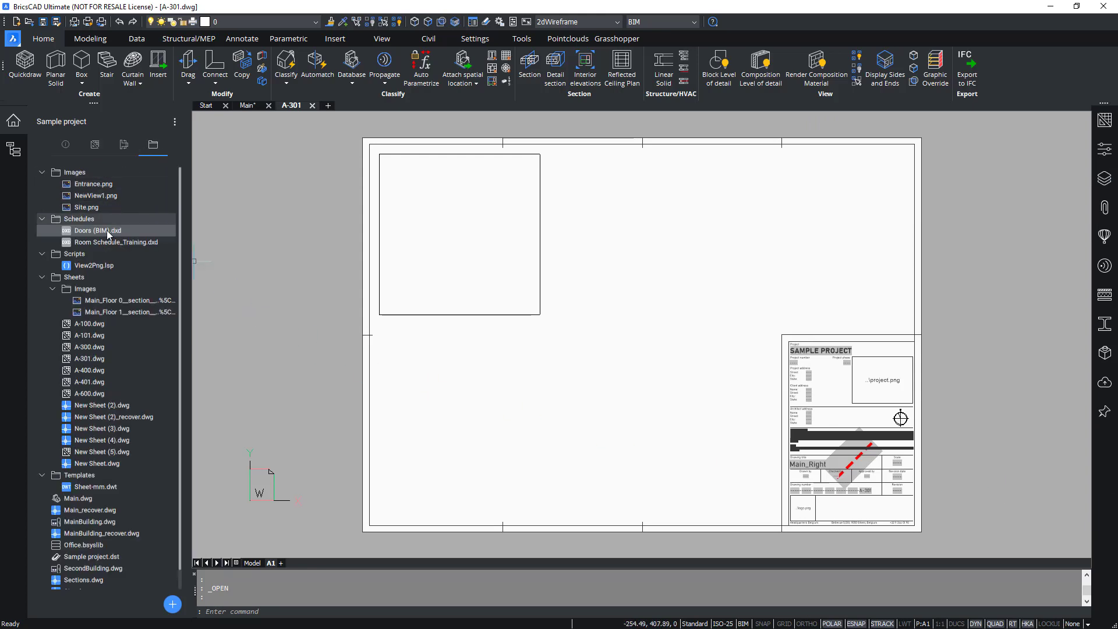
right_click(106, 230)
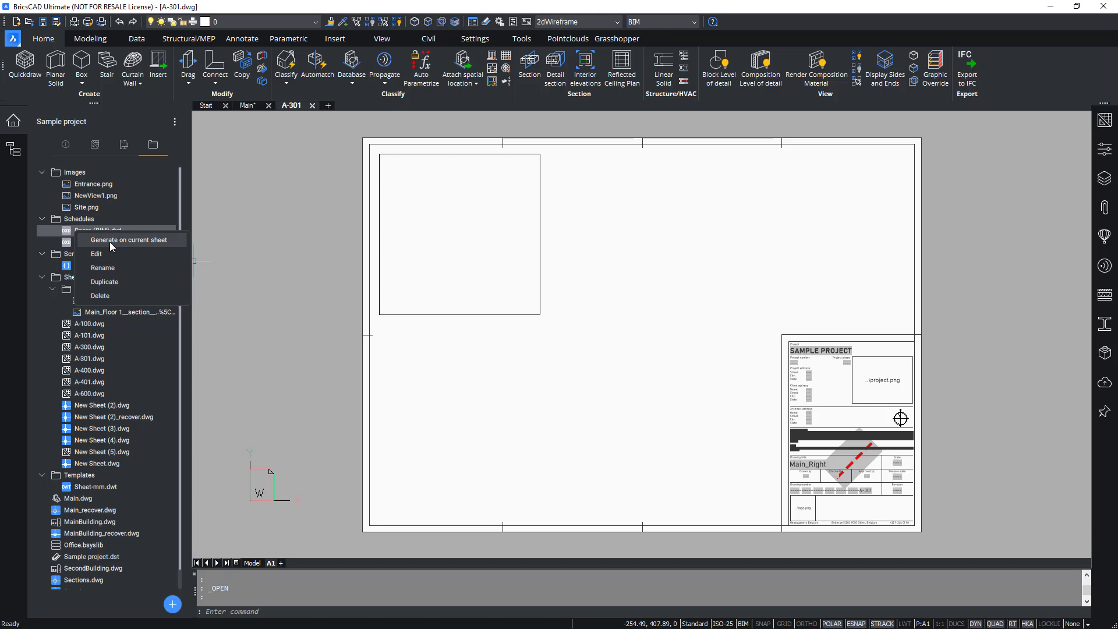
click(112, 247)
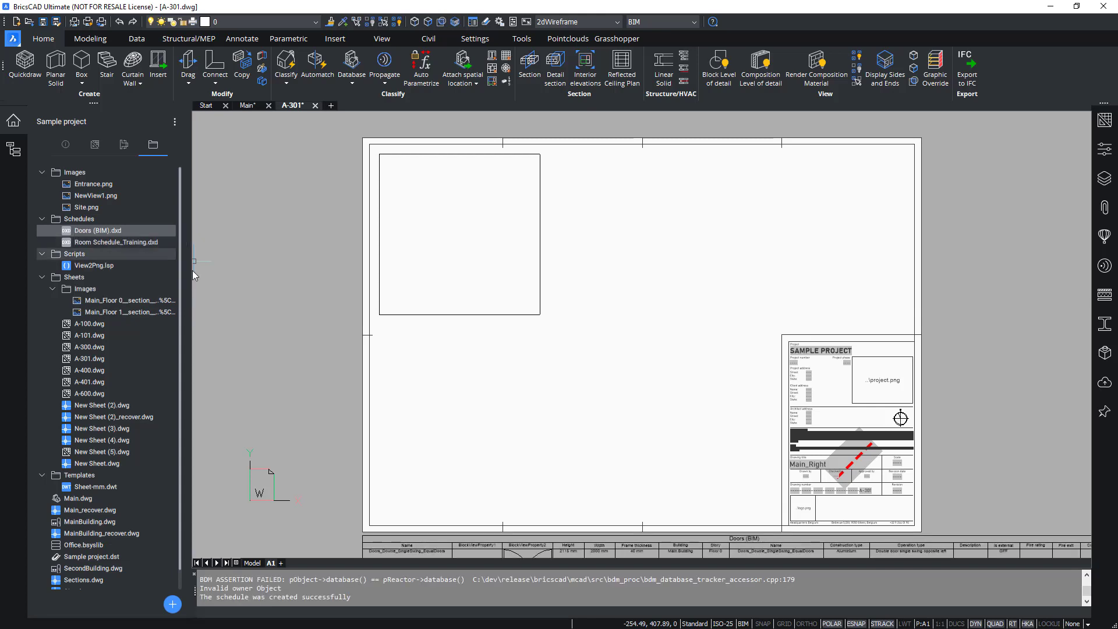
Examine the rows and columns of the generated Doors (BIM) schedule table below the sheet.
scroll(530, 365, down, 5)
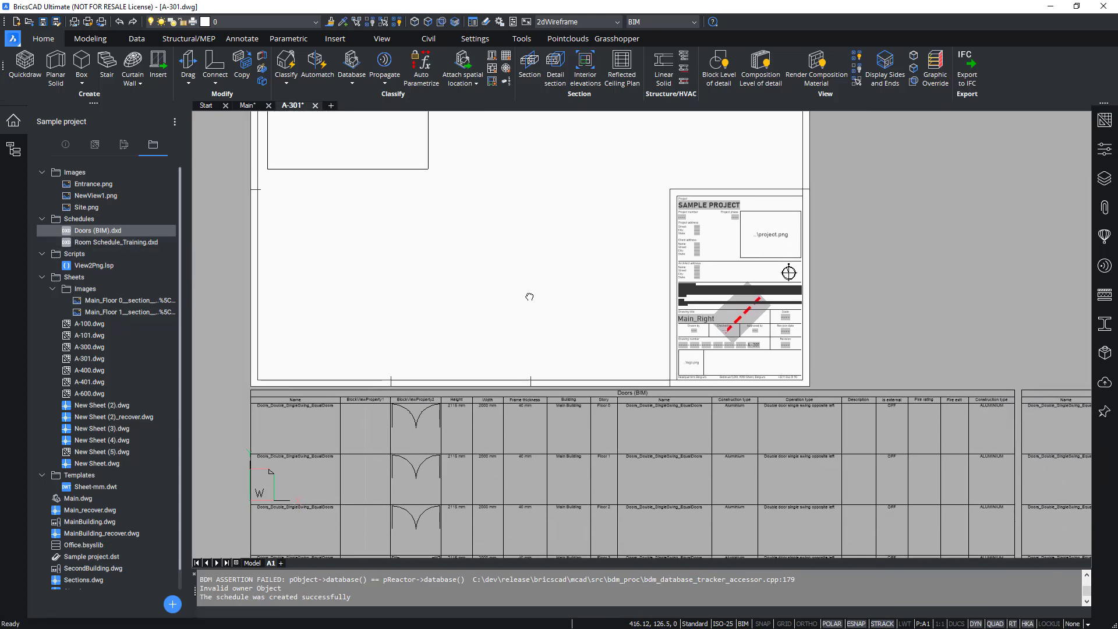
scroll(524, 379, up, 4)
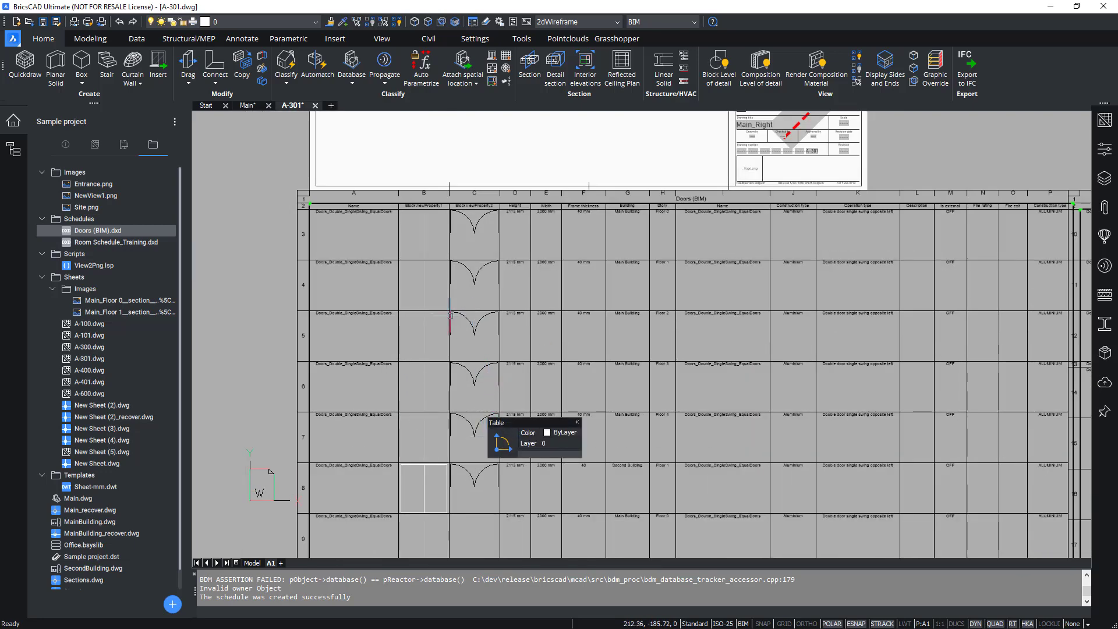
key(Escape)
key(Escape)
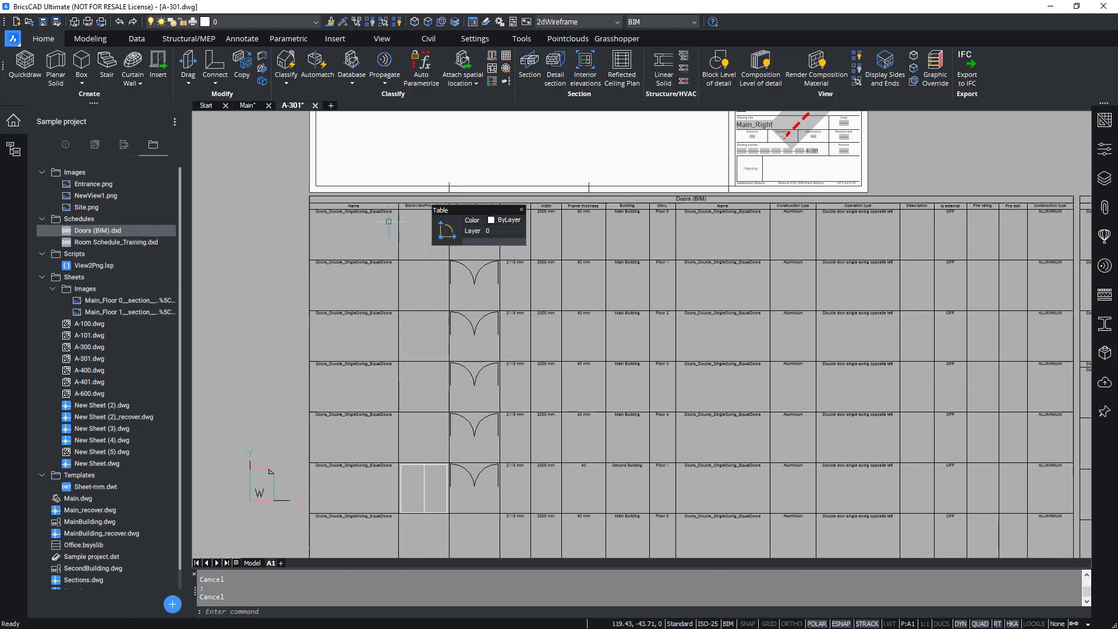
click(408, 246)
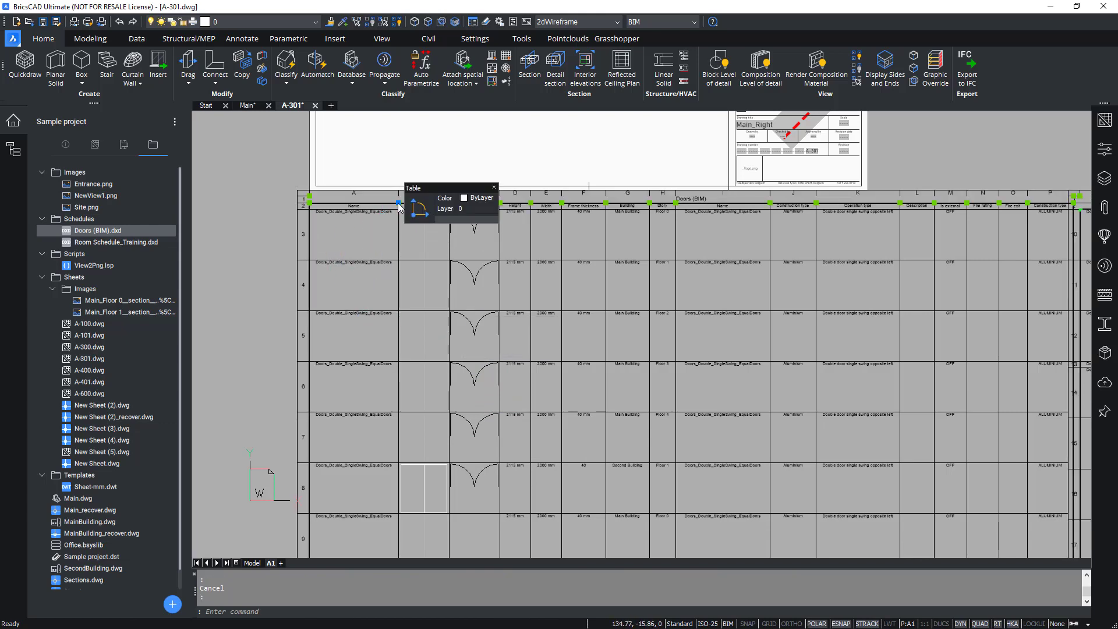
scroll(411, 247, down, 4)
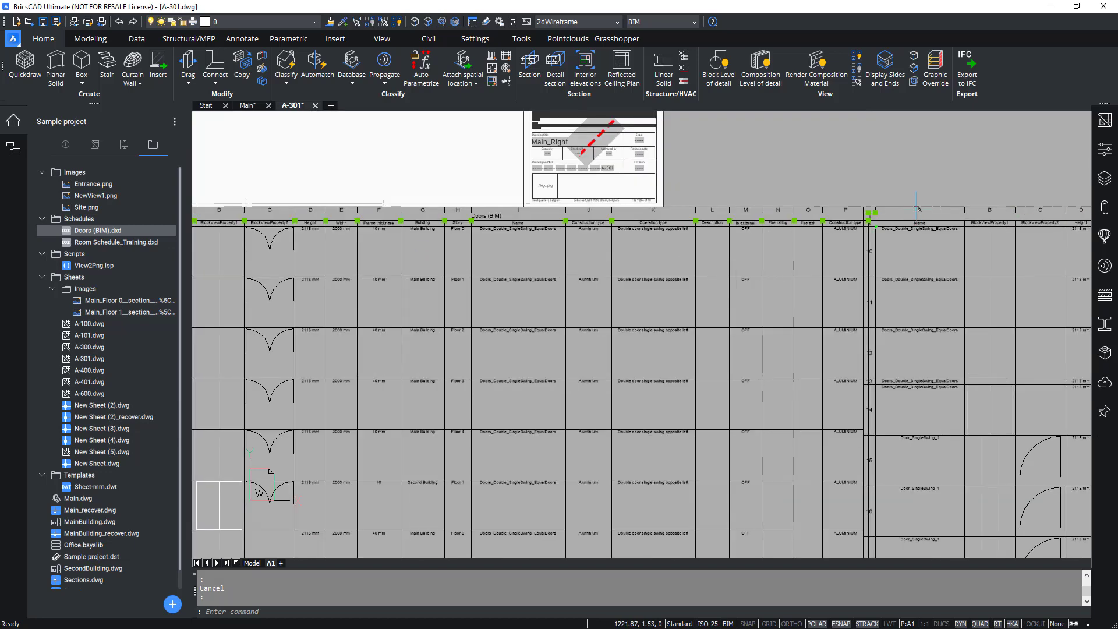
scroll(669, 239, up, 2)
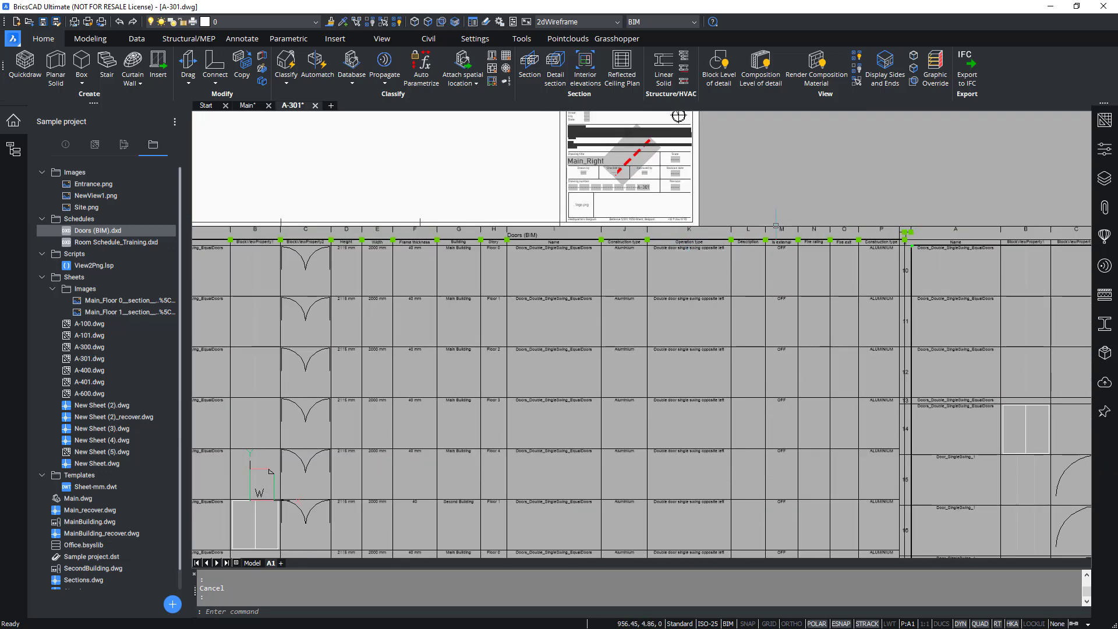
key(Escape)
Select the door schedule table and inspect its table and table break properties.
drag(748, 523, 584, 560)
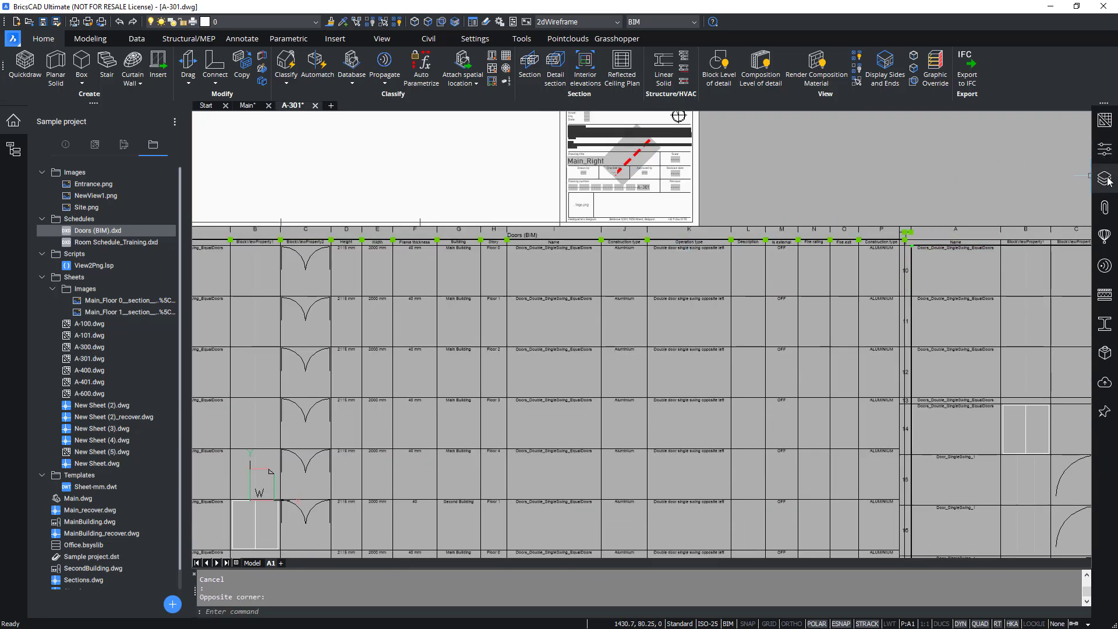
click(1105, 119)
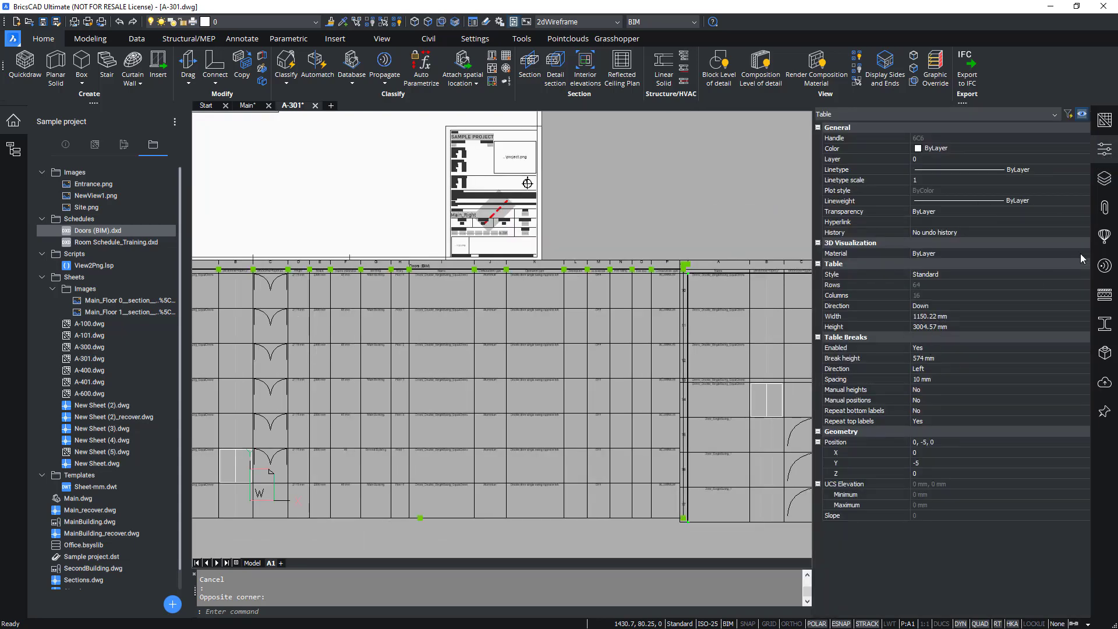
click(1105, 149)
key(Escape)
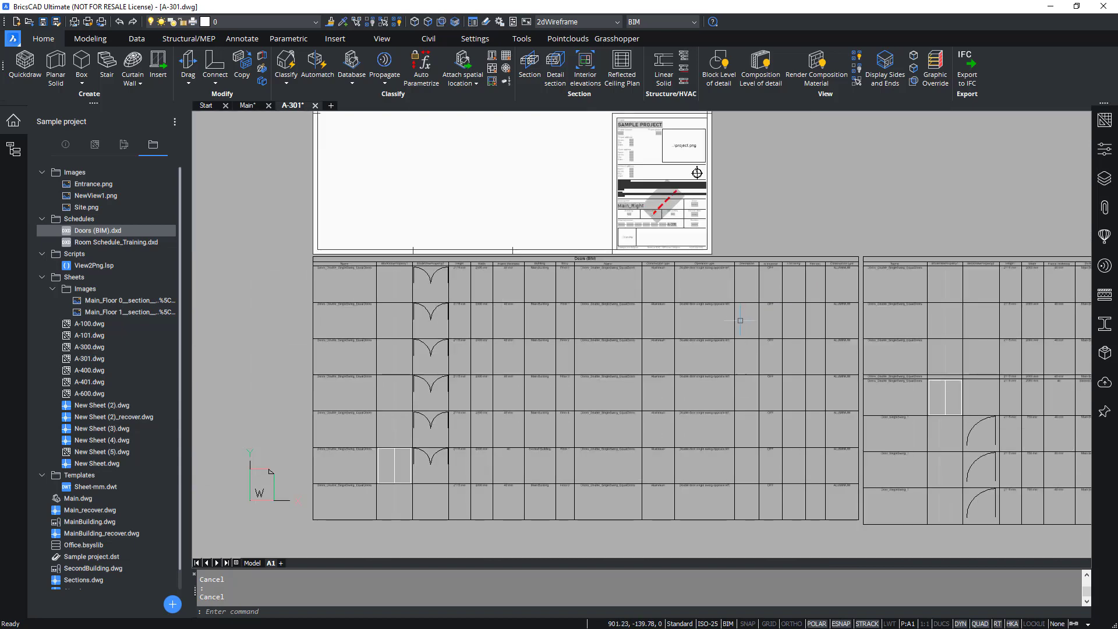
drag(748, 522, 583, 561)
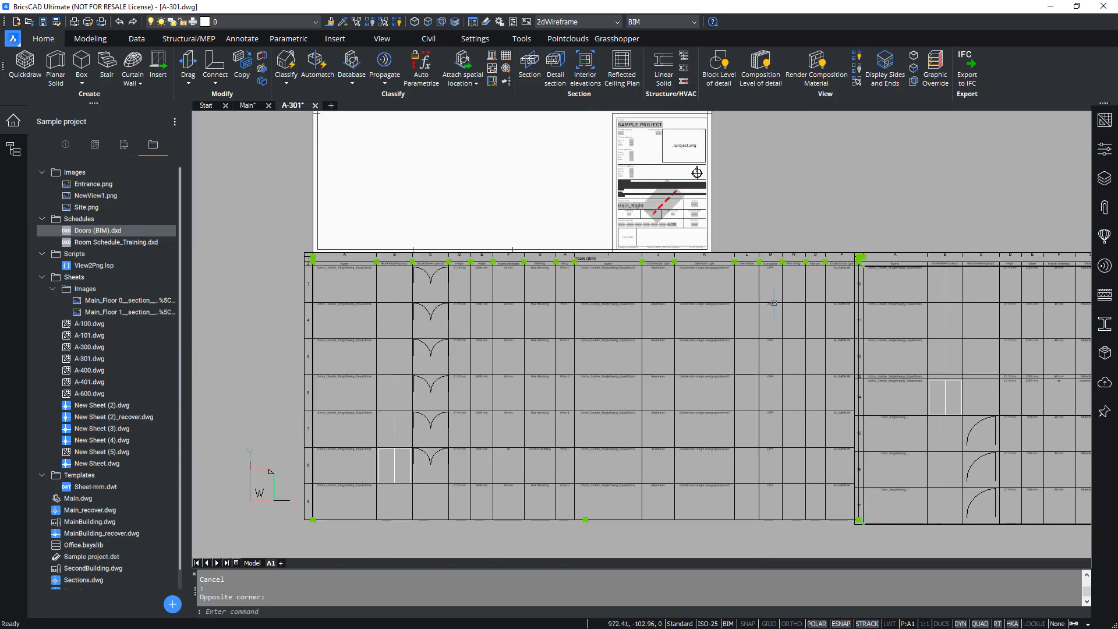
text(m)
key(Return)
click(768, 319)
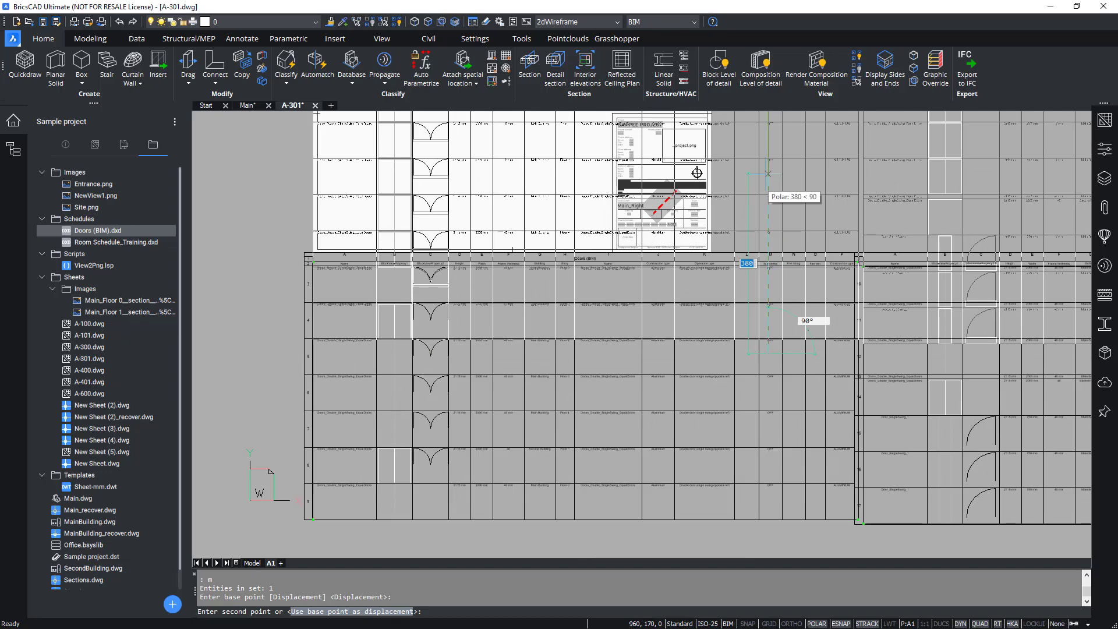
key(Escape)
key(Escape)
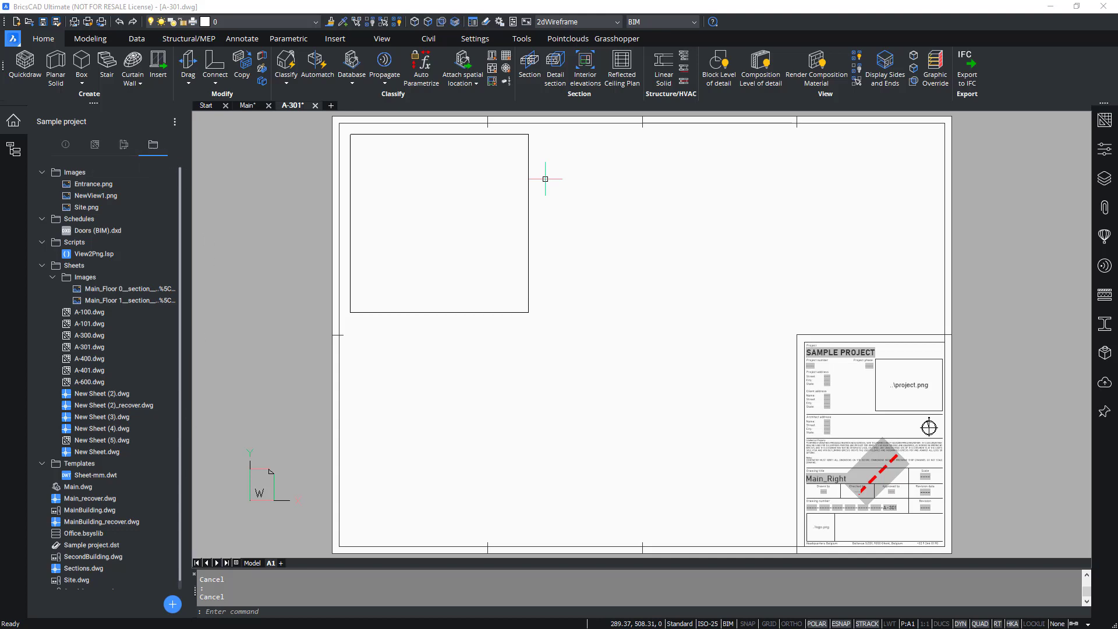
Start a new project schedule named Room Schedule_Training and continue to its data source settings.
click(173, 605)
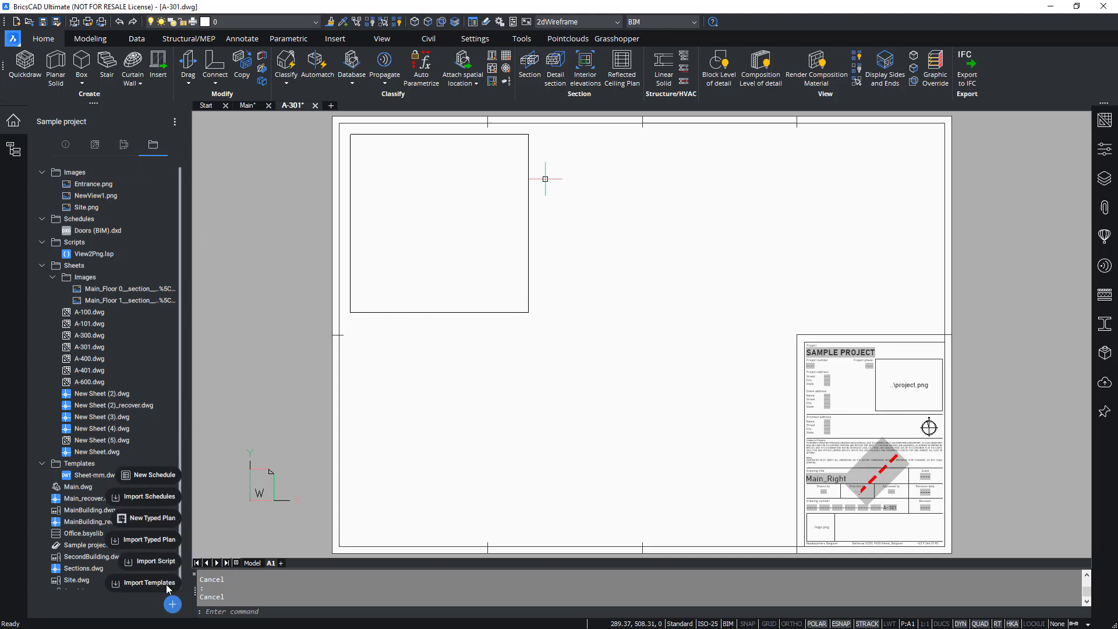
click(153, 475)
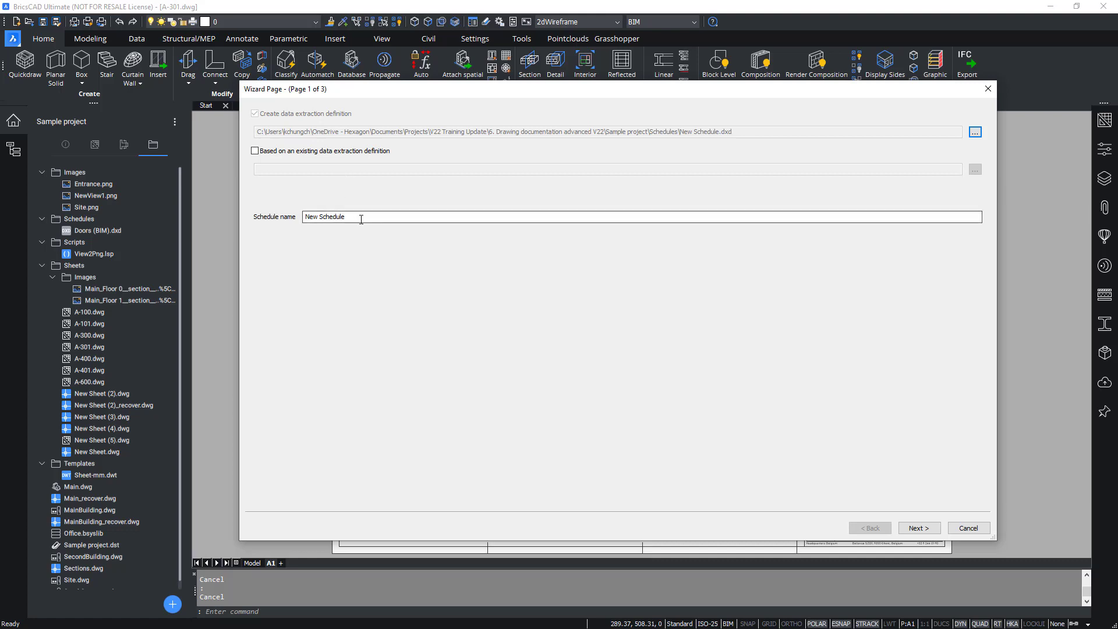
drag(362, 217, 249, 219)
text(Room )
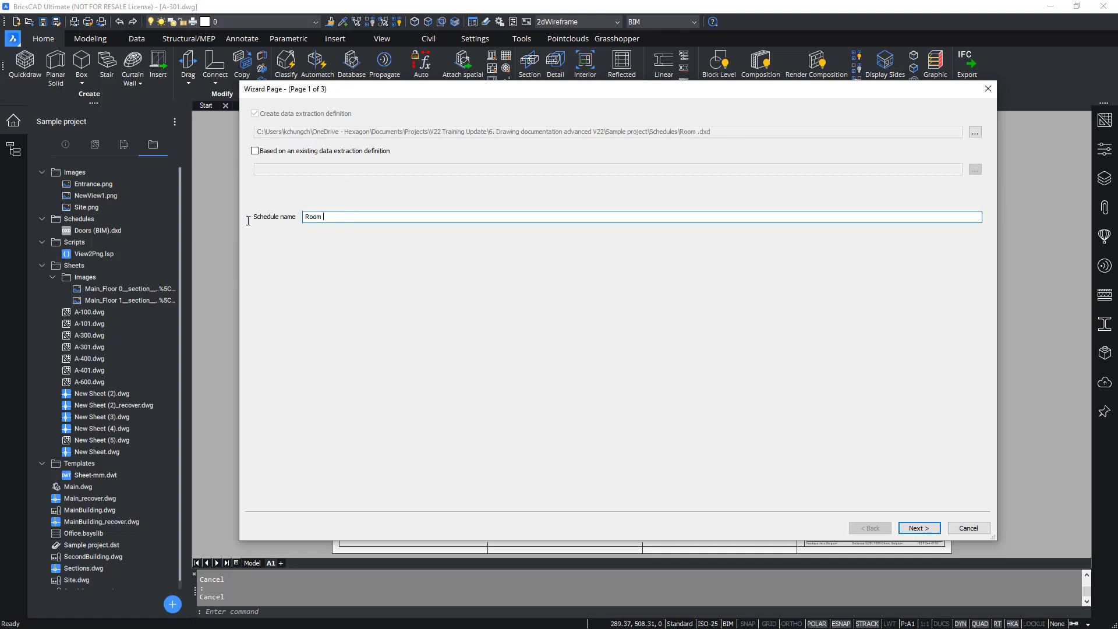
text(Schedule_Training)
click(919, 528)
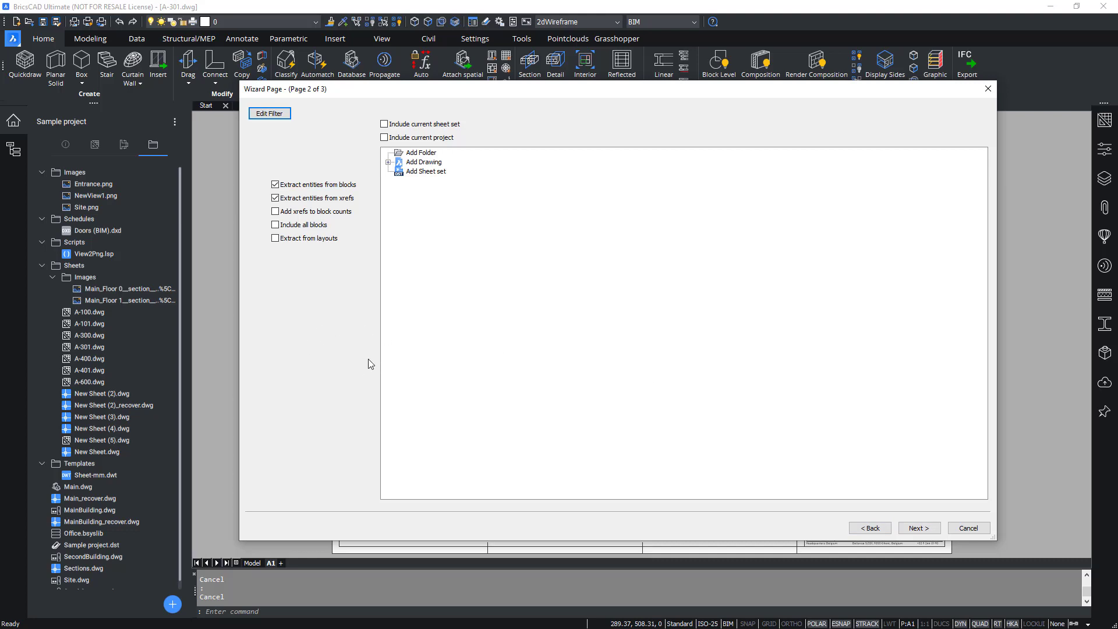
Exclude entities inside blocks from the extraction and include the current project as a data source.
click(327, 186)
click(434, 138)
Apply the filter Type==BIM_SPACE to the schedule's extracted entities.
click(260, 114)
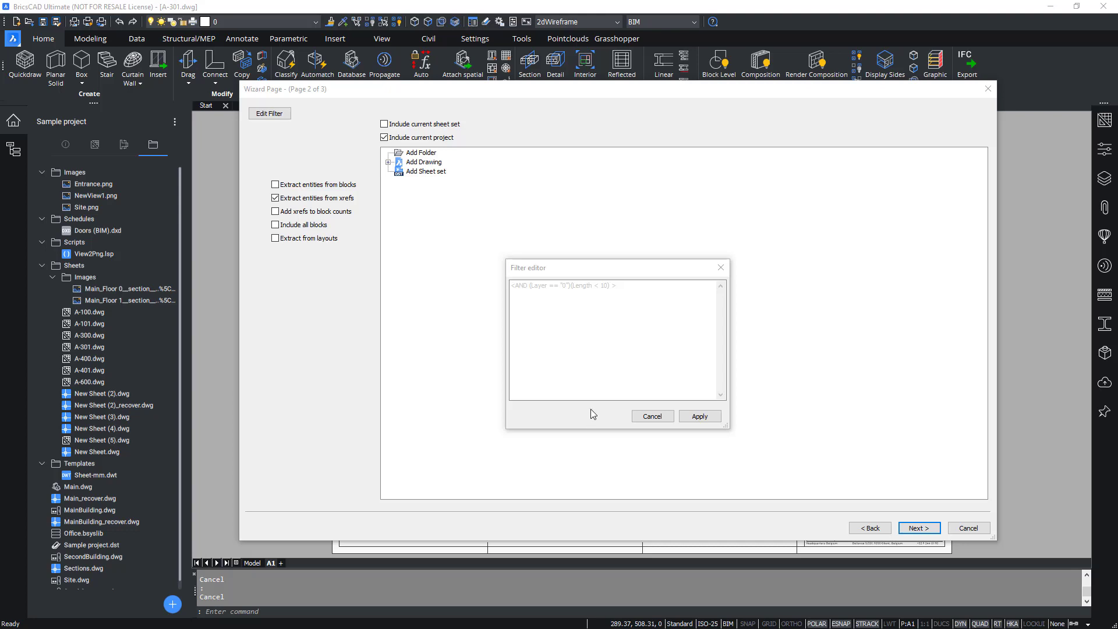
click(590, 384)
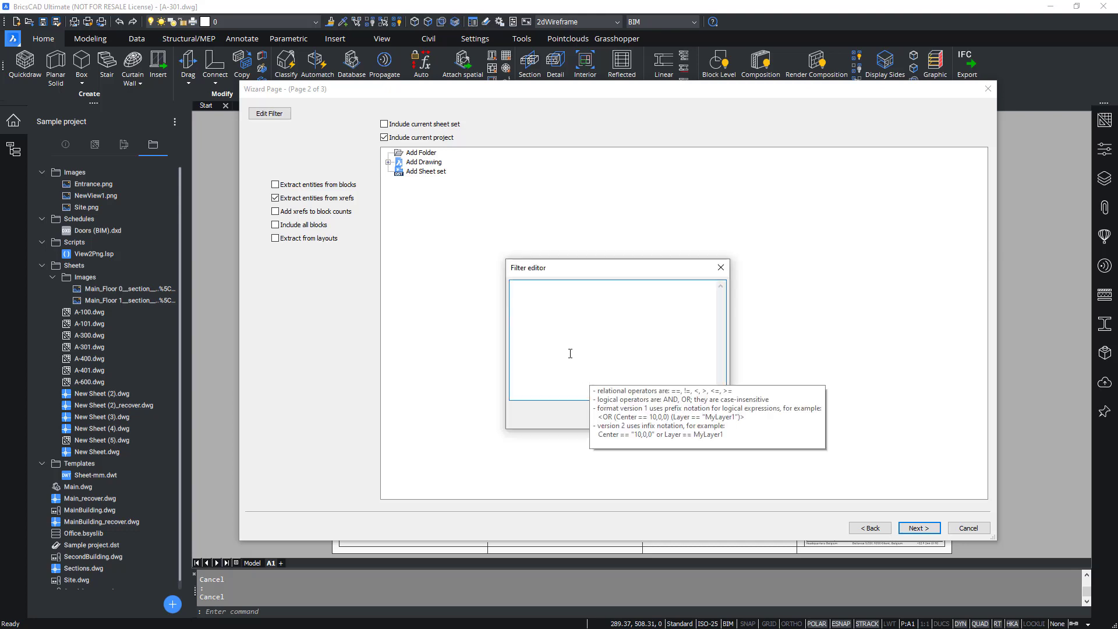
text(Type==BIM_SPACE)
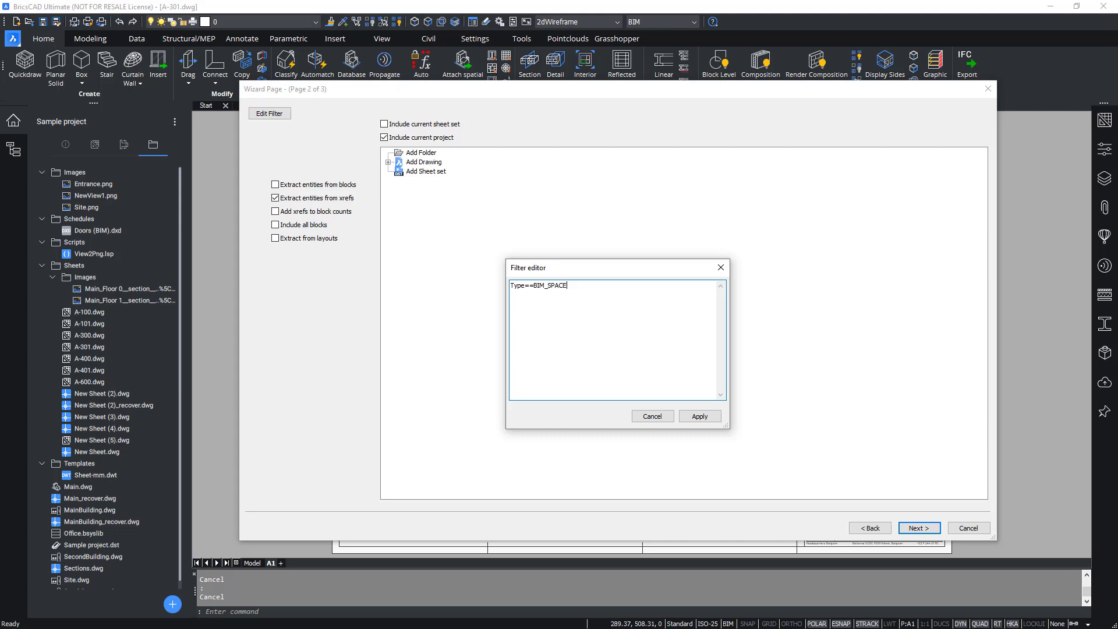
mouse_move(647, 321)
click(708, 420)
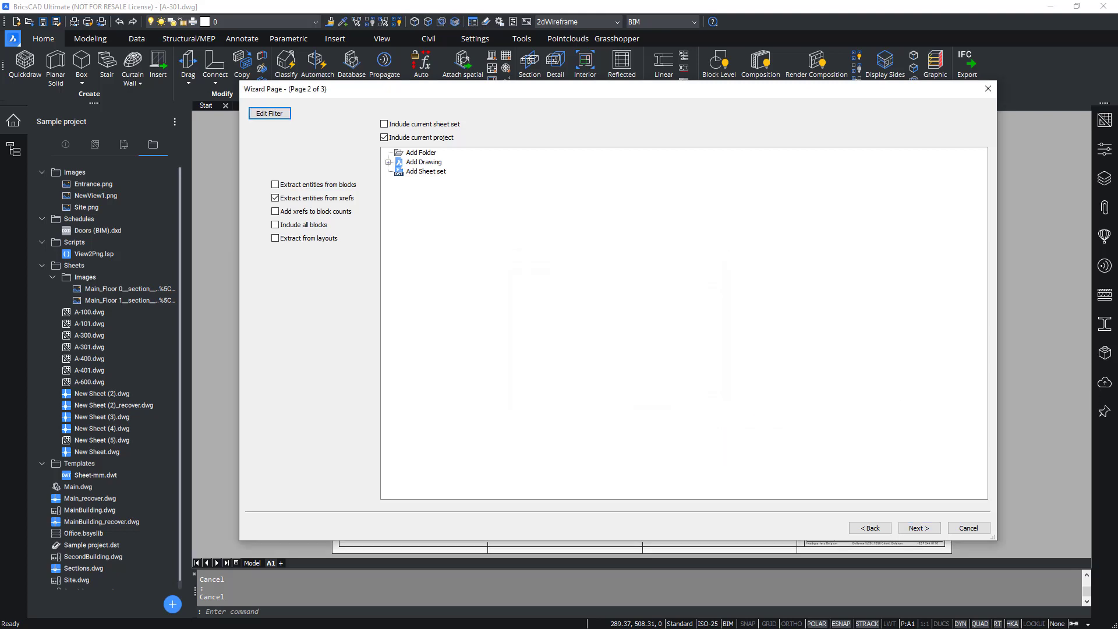
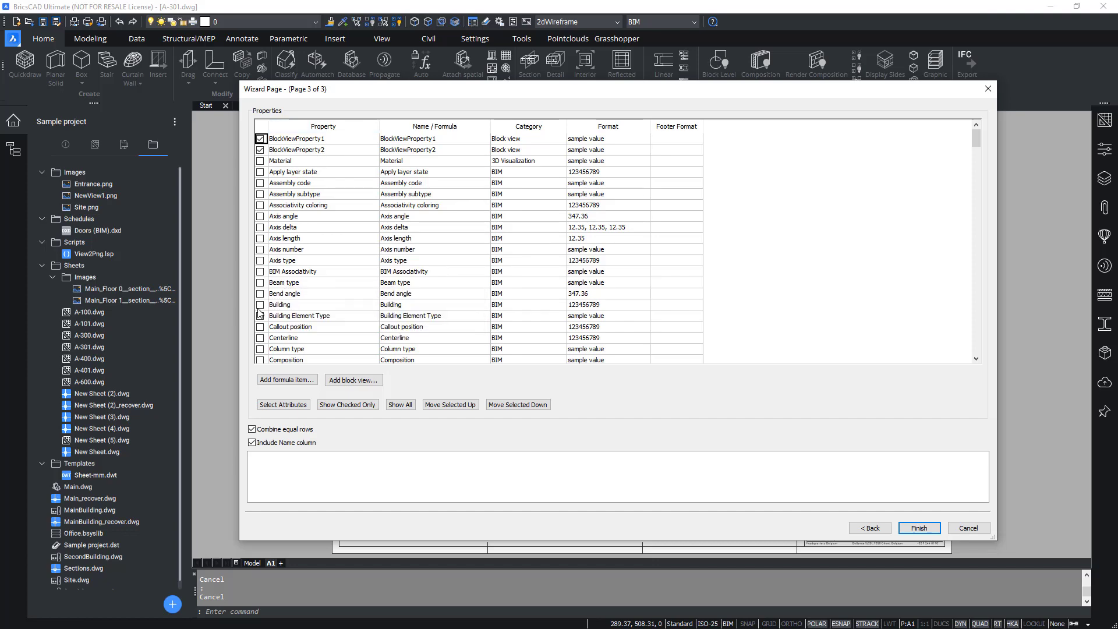
Include the Building property and the Gross floor area space quantity in the room schedule.
scroll(319, 279, down, 3)
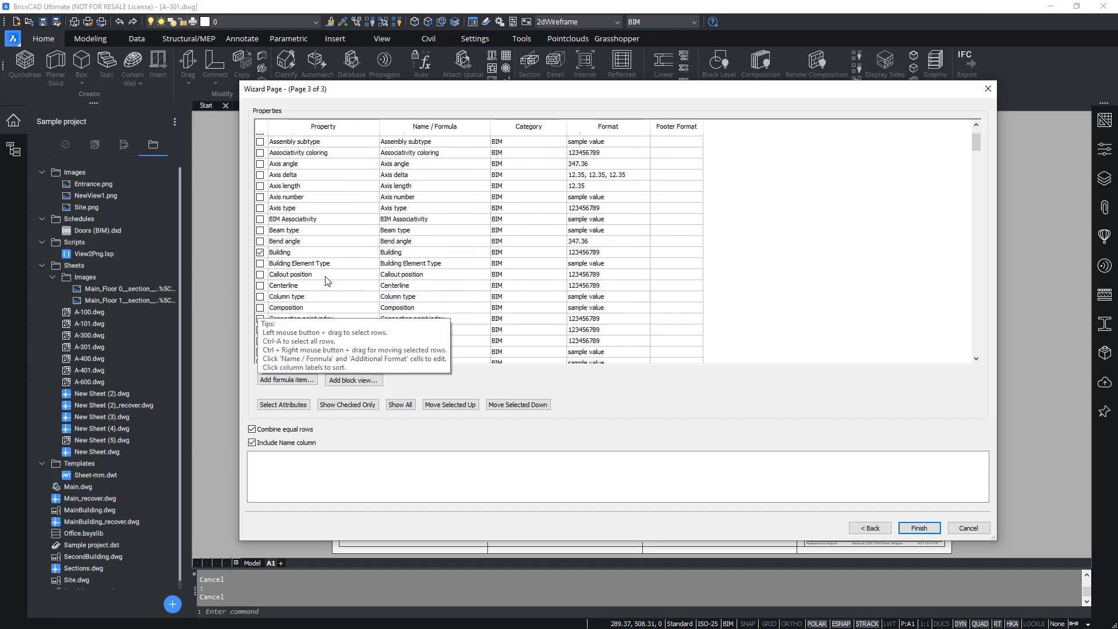
scroll(330, 284, down, 6)
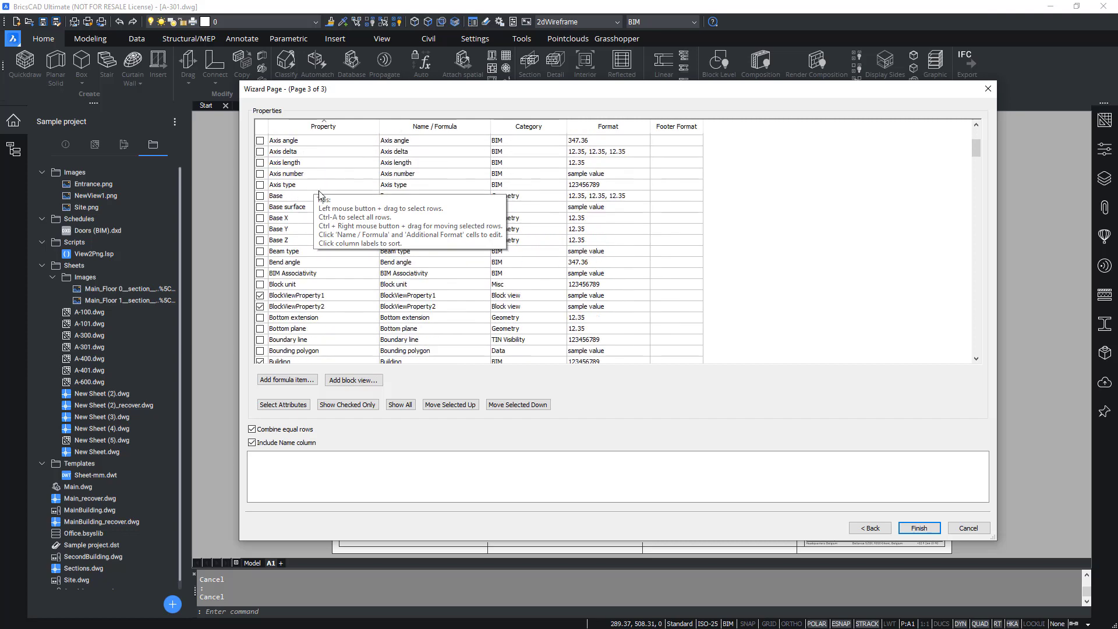
scroll(321, 187, down, 5)
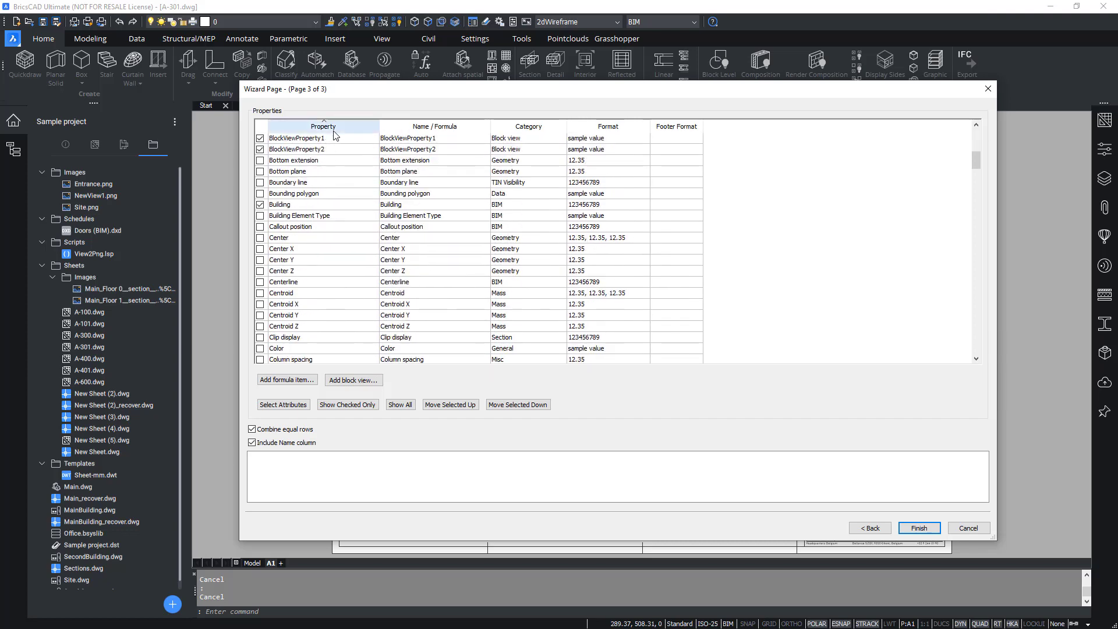
scroll(320, 167, down, 7)
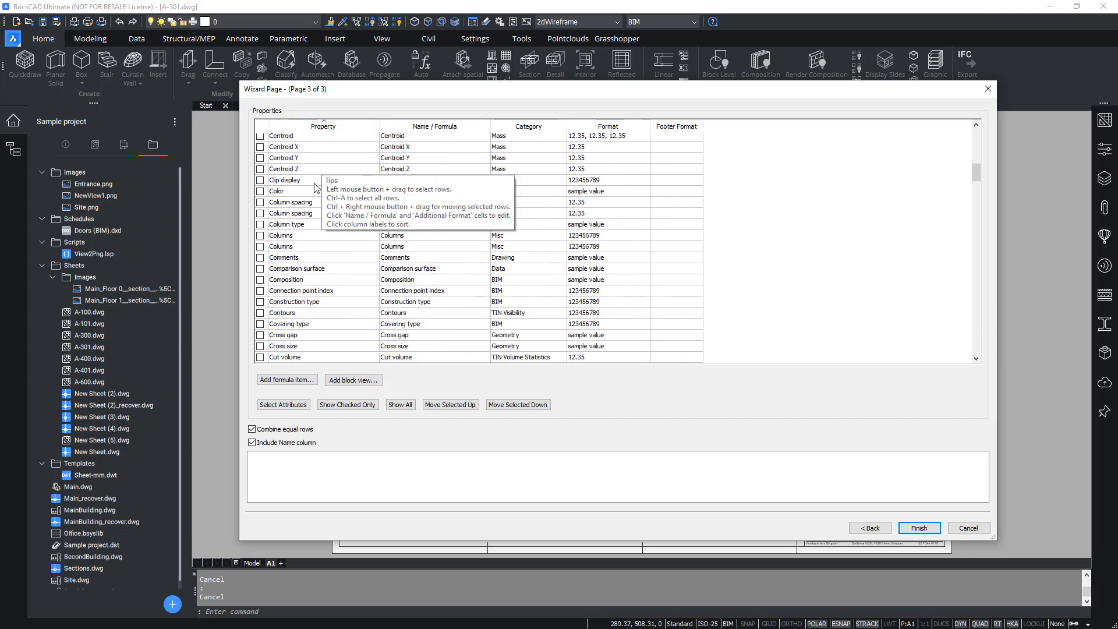
scroll(311, 187, down, 1)
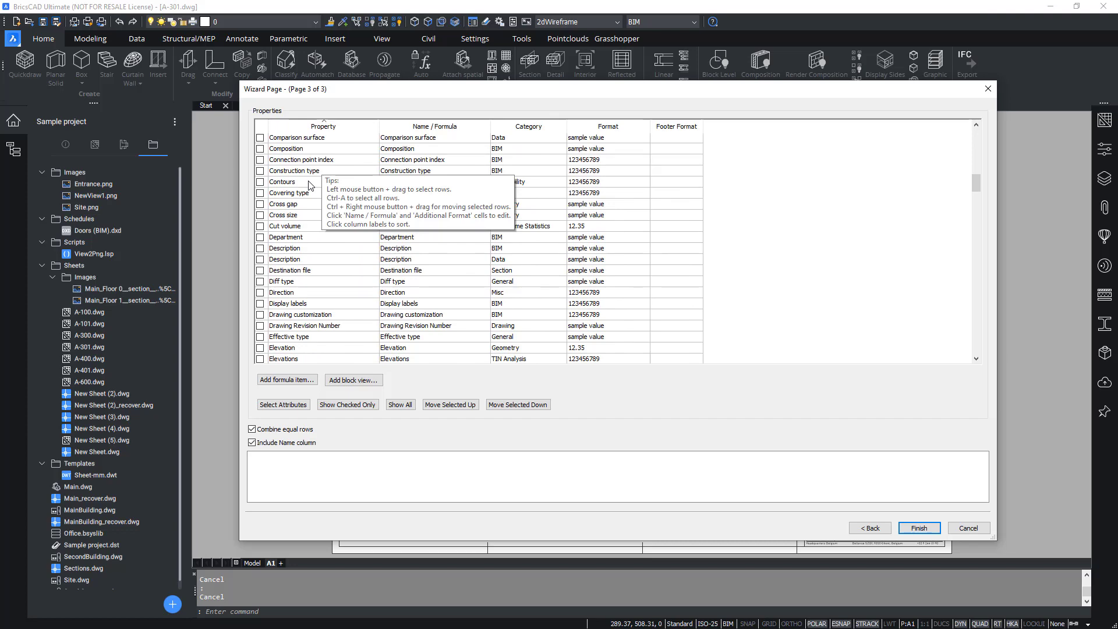
scroll(309, 188, down, 8)
scroll(308, 192, up, 1)
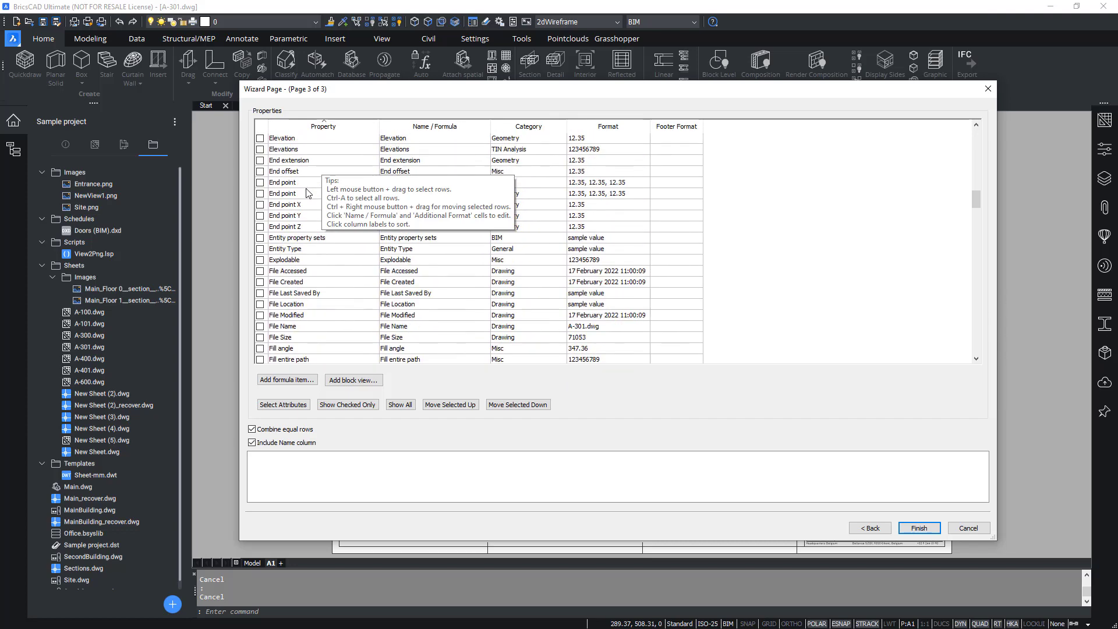
scroll(309, 192, down, 4)
click(260, 318)
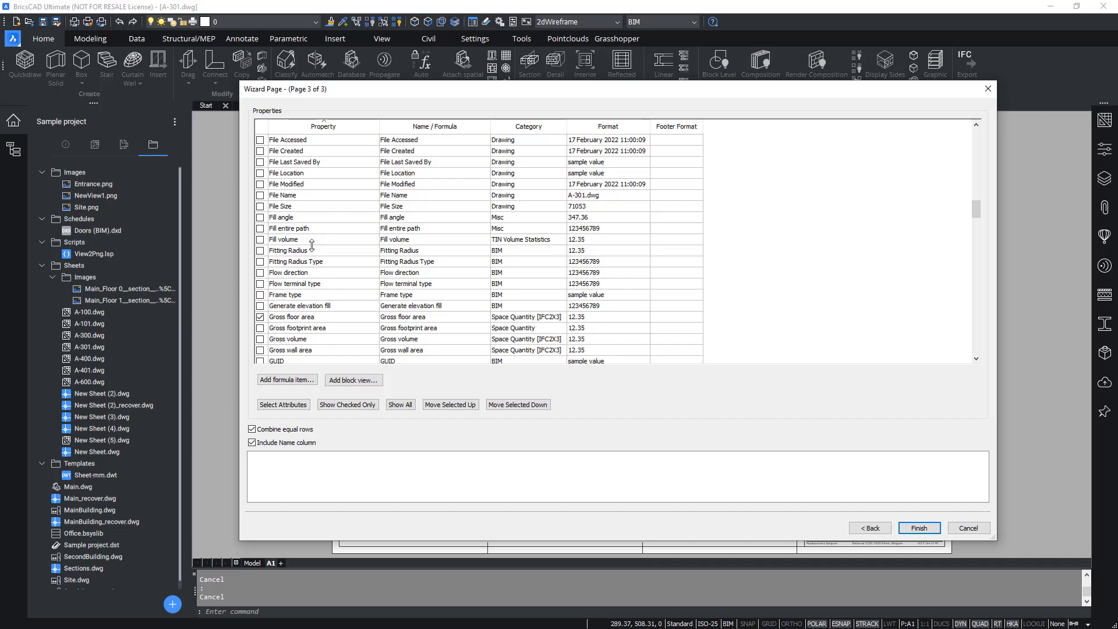
Include the BIM Name and Story properties in the room schedule and finish creating it.
scroll(312, 246, down, 10)
scroll(311, 250, down, 9)
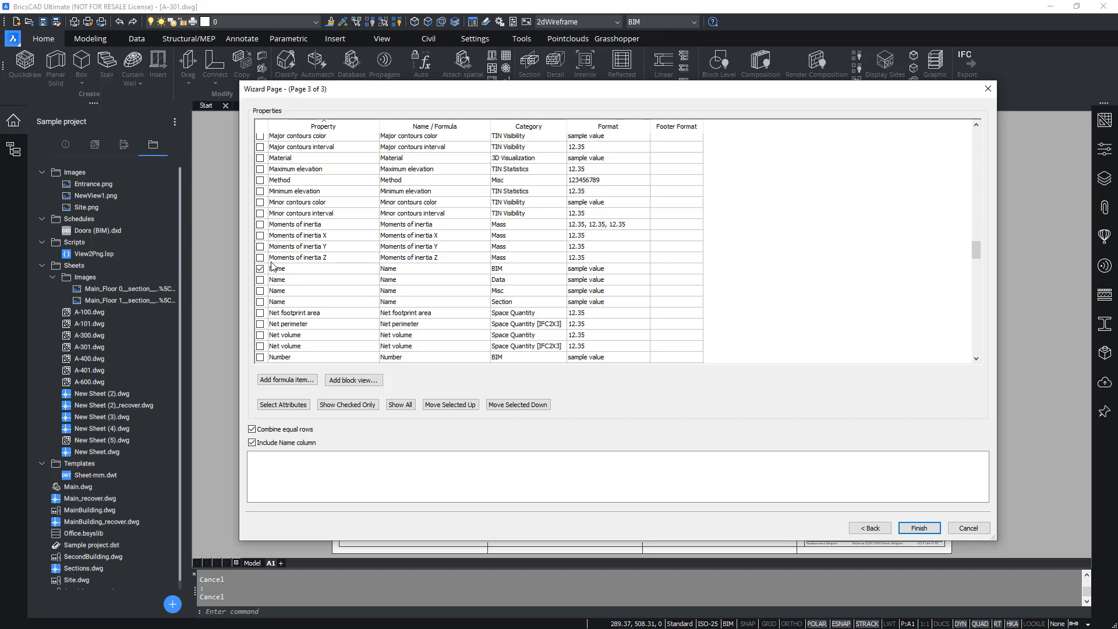
scroll(297, 245, down, 13)
scroll(299, 260, down, 15)
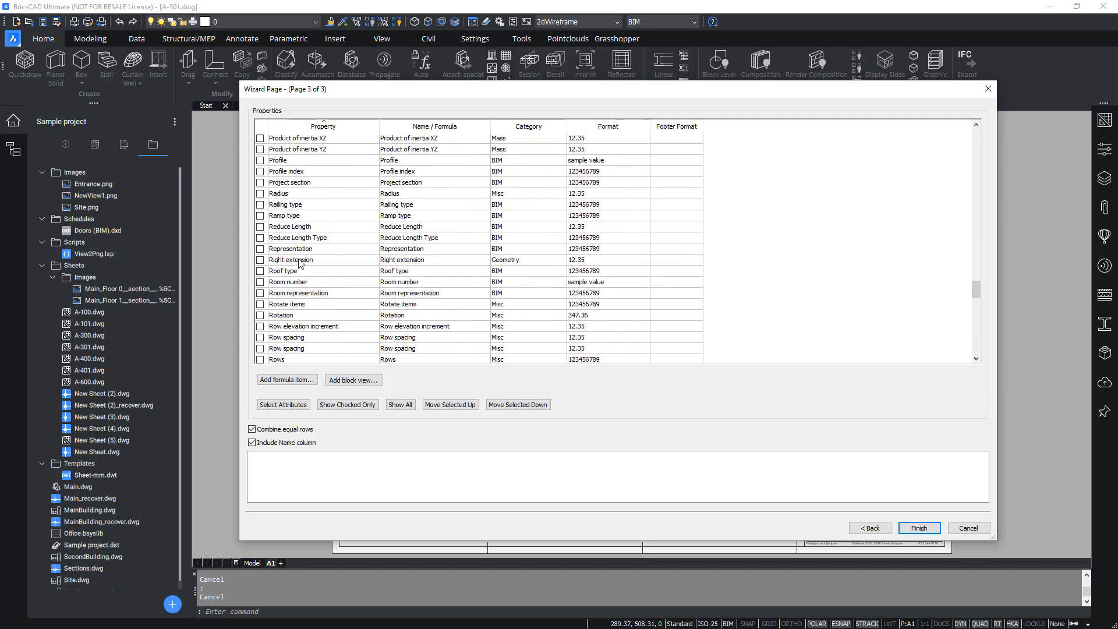
scroll(303, 264, down, 2)
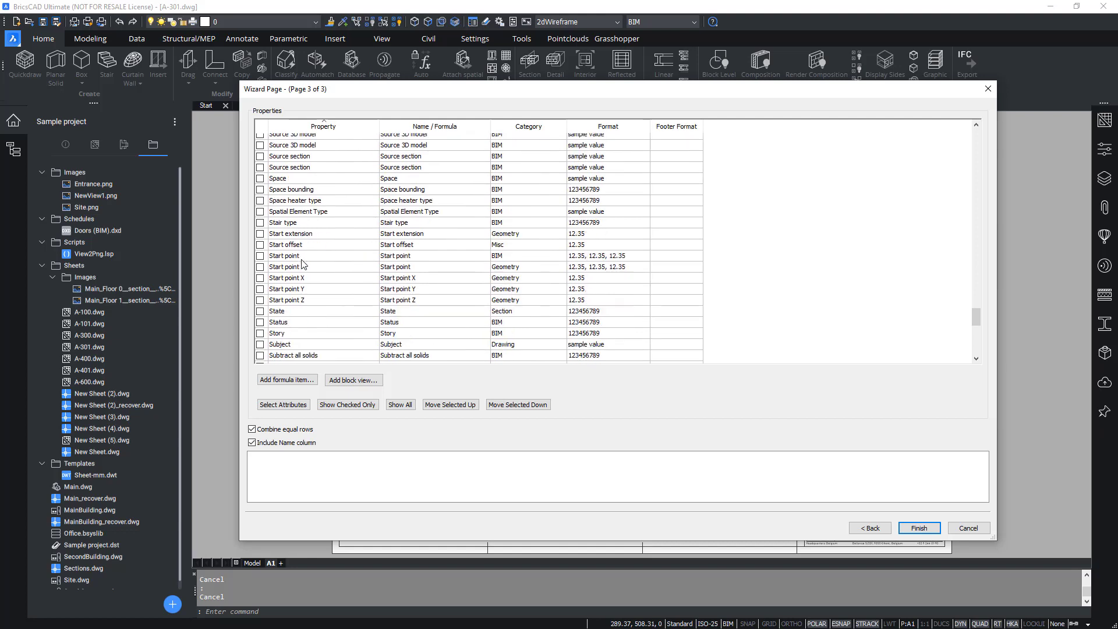
click(261, 333)
click(907, 529)
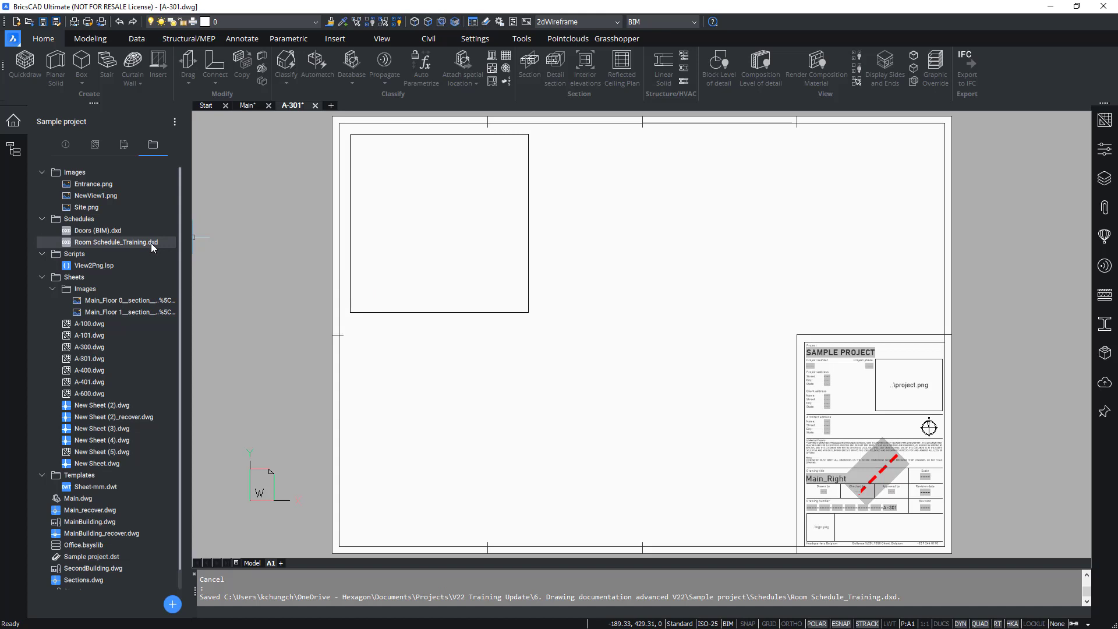
Refresh the project and generate the Room Schedule_Training schedule on the current sheet.
click(175, 121)
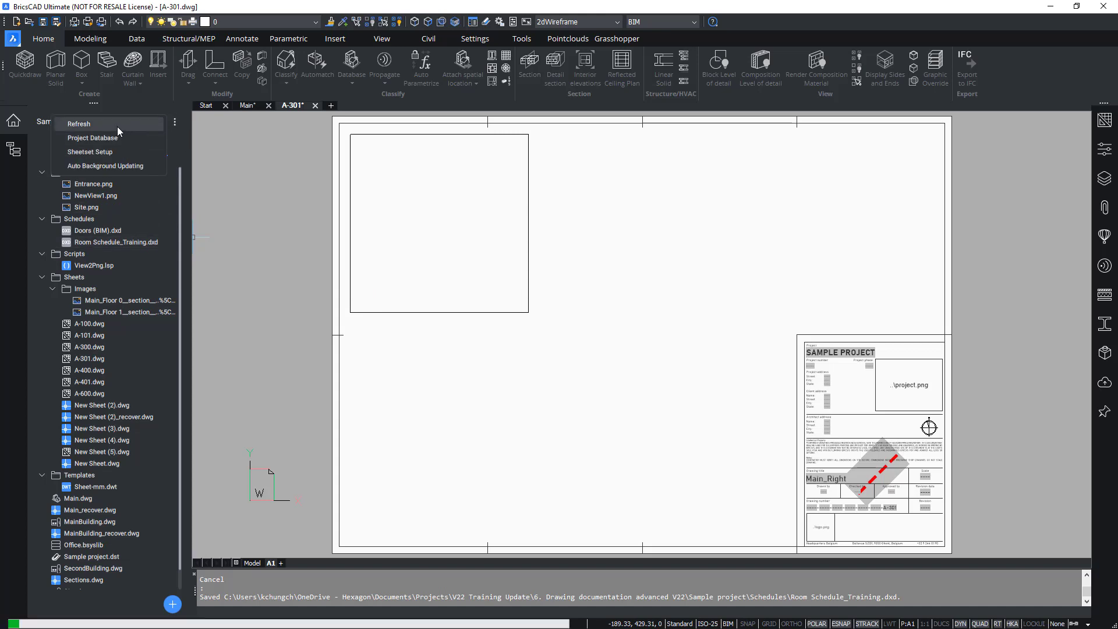
click(118, 126)
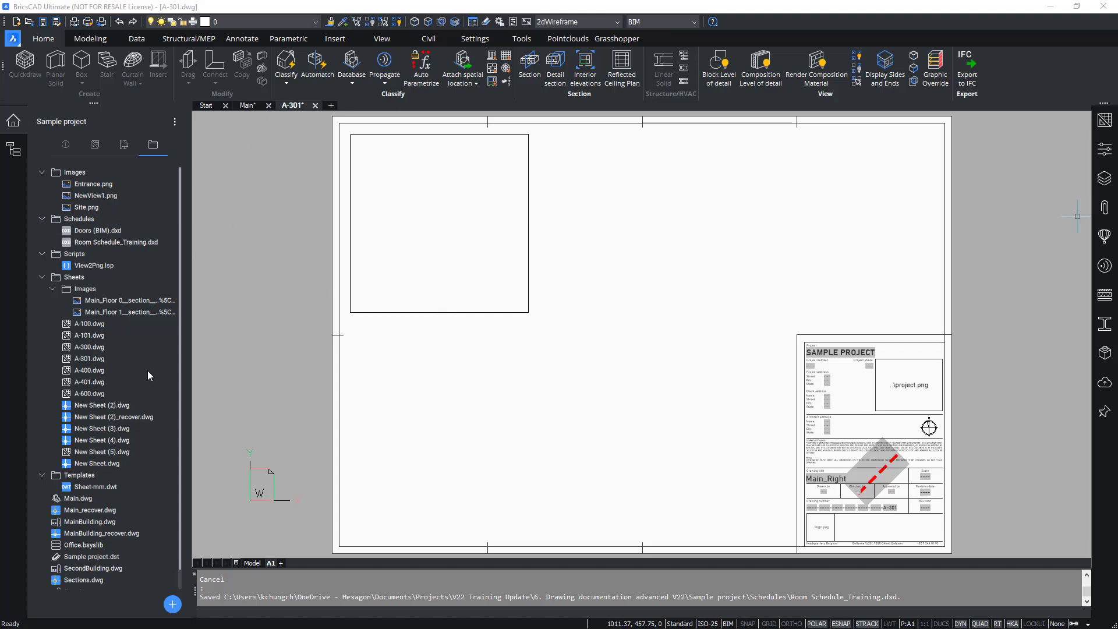
right_click(100, 244)
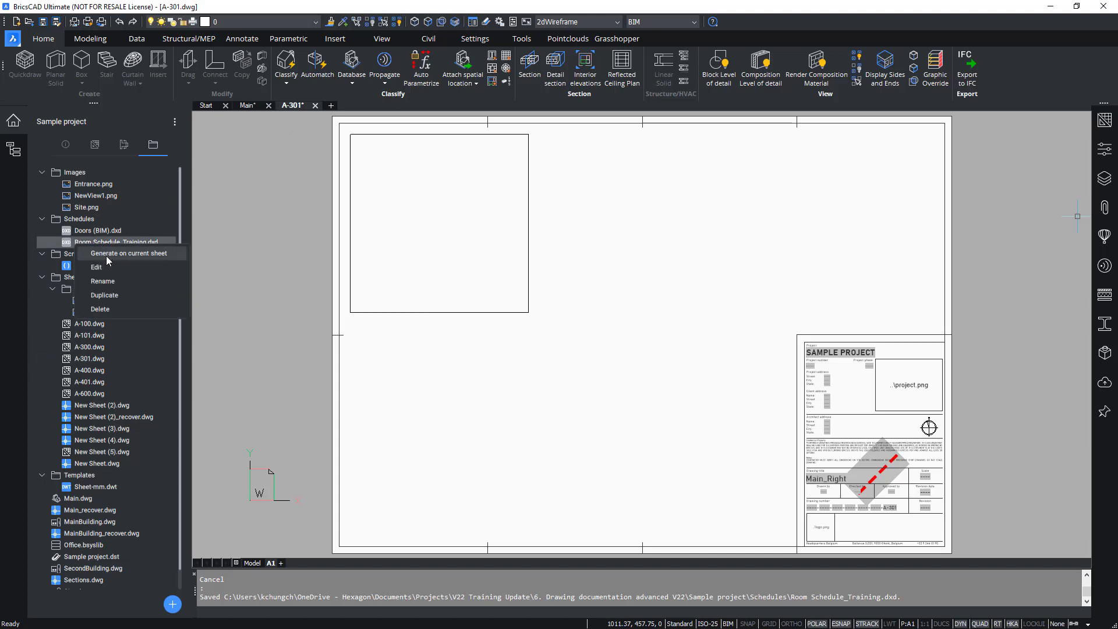
click(106, 255)
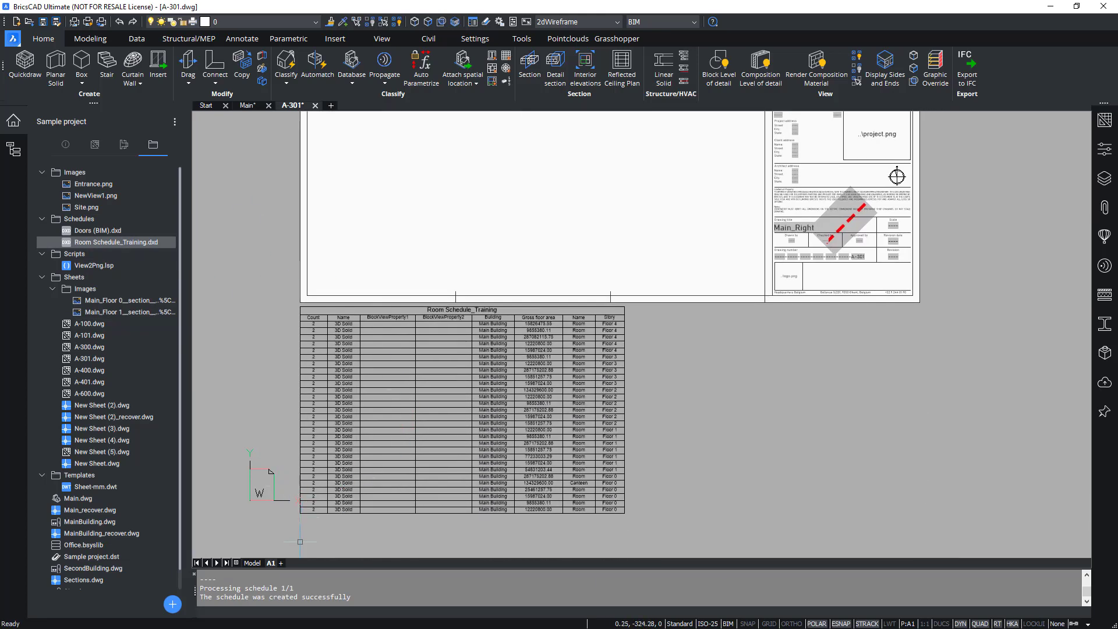
scroll(331, 543, up, 2)
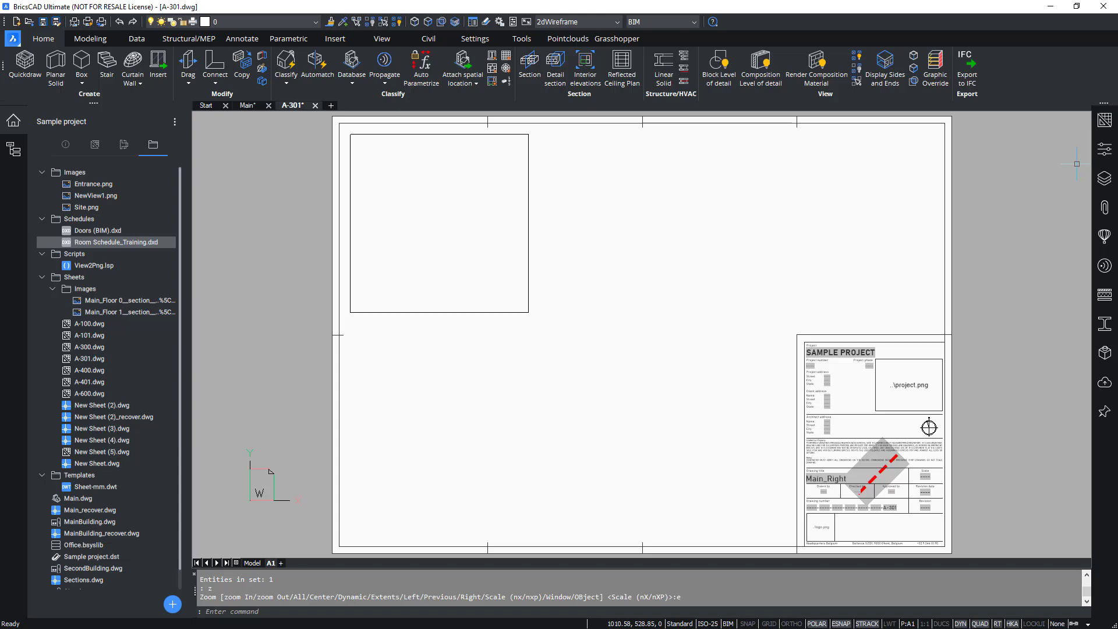
Reopen Room Schedule_Training for editing, continue to its properties and sort them alphabetically by property name.
right_click(144, 241)
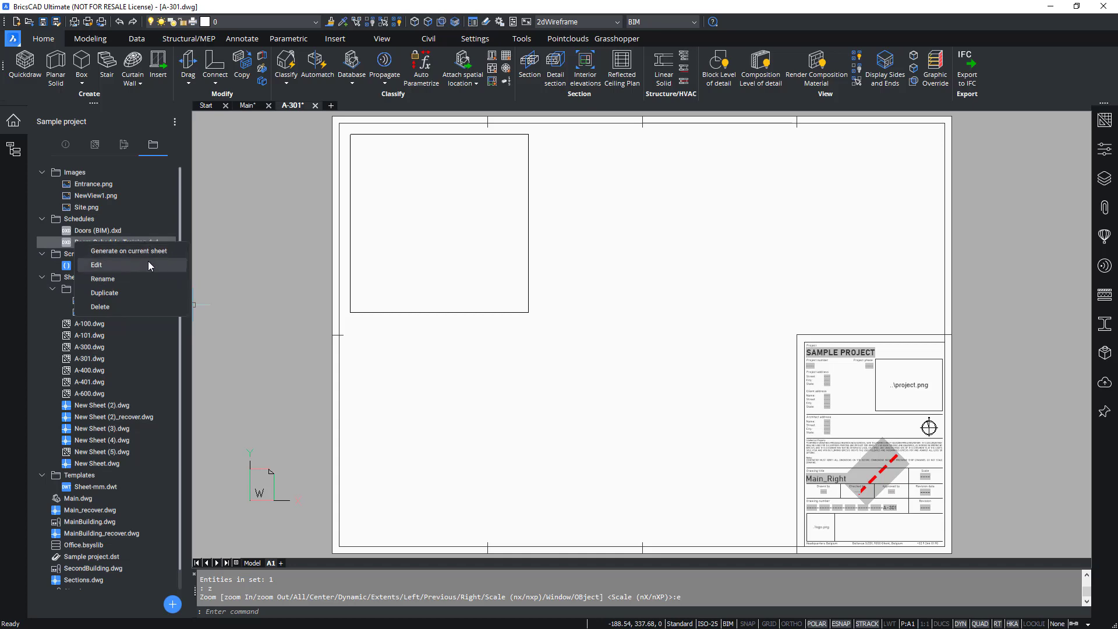
click(146, 265)
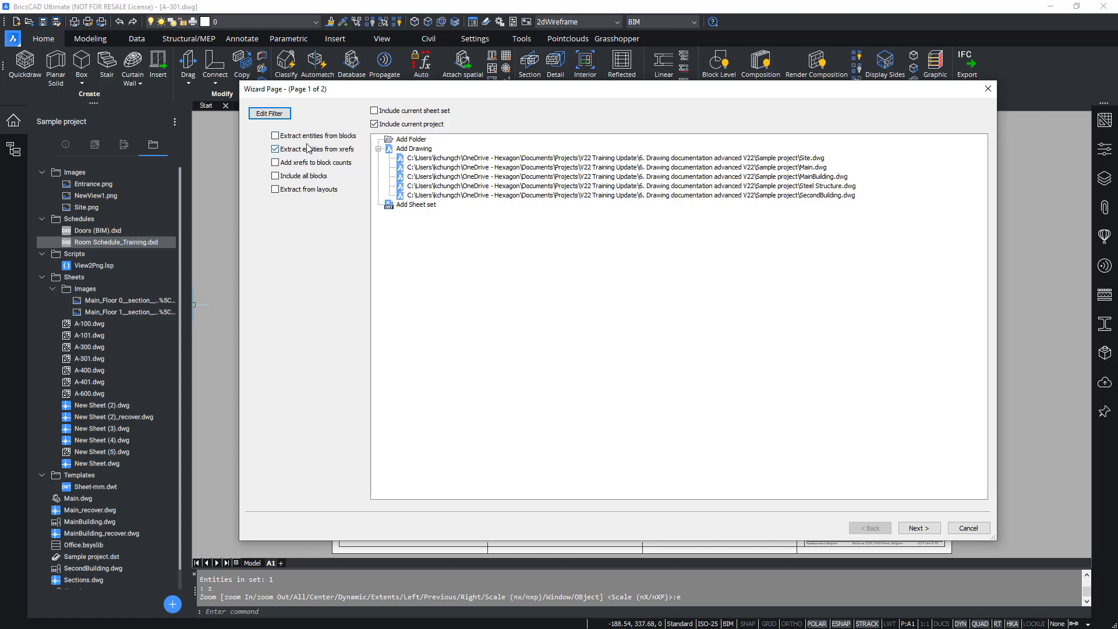
click(918, 528)
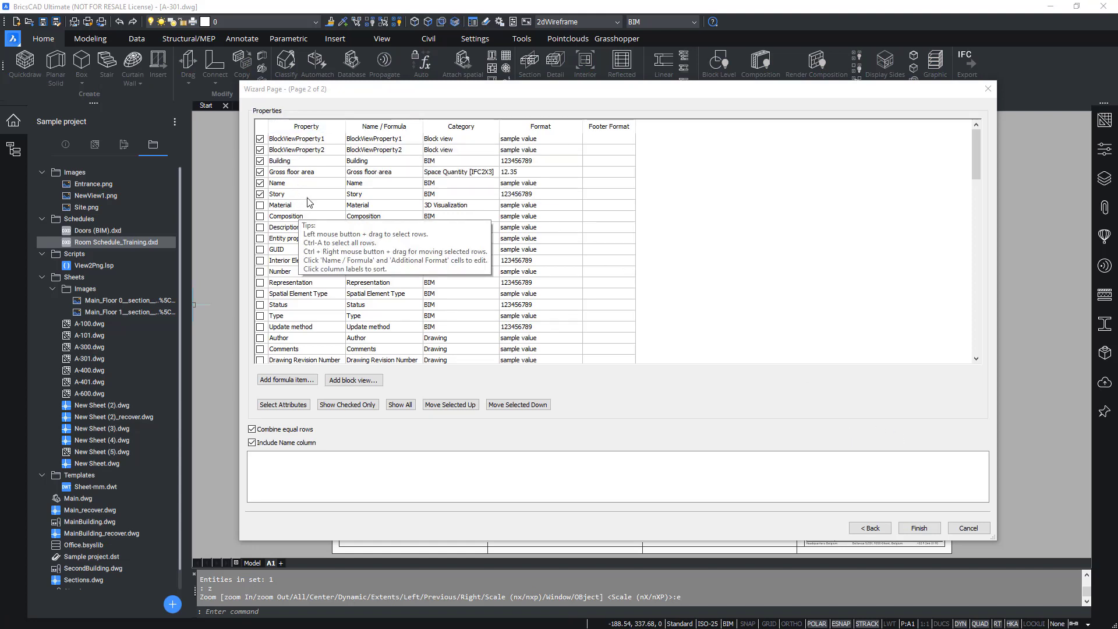
click(306, 129)
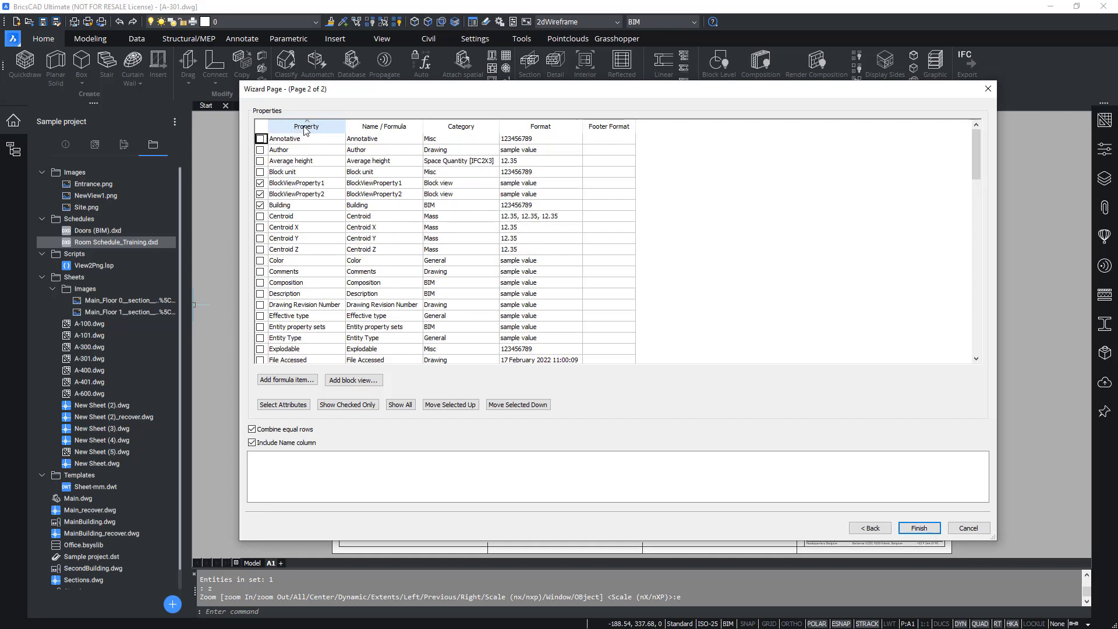
click(305, 129)
click(302, 127)
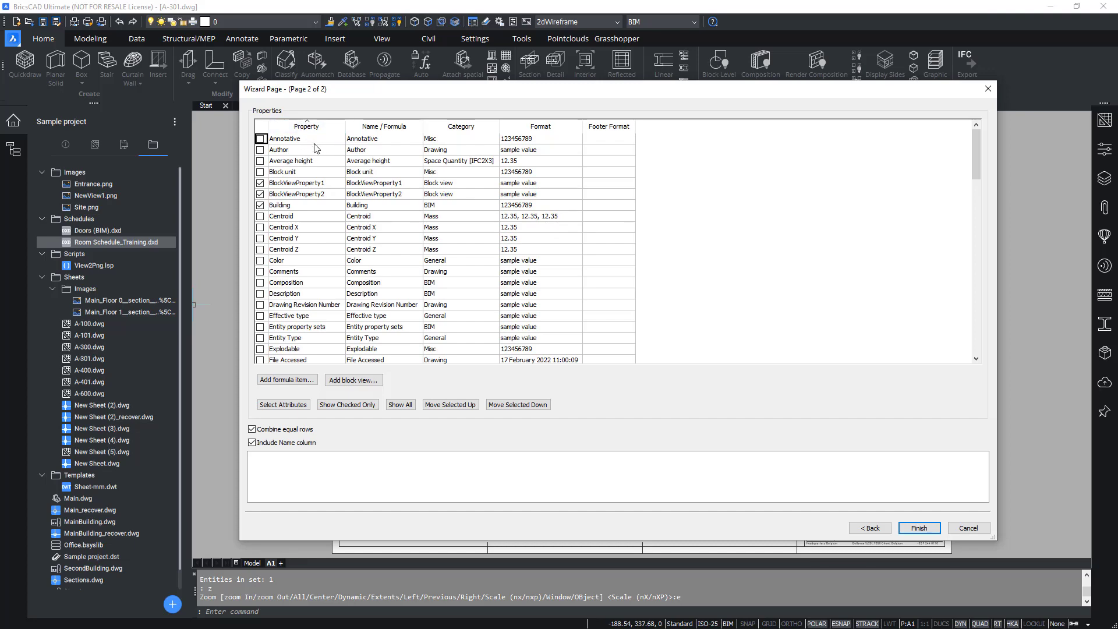
Add the Mass category's UCS Elevation and the BIM Description to the room schedule and save it.
scroll(328, 187, down, 15)
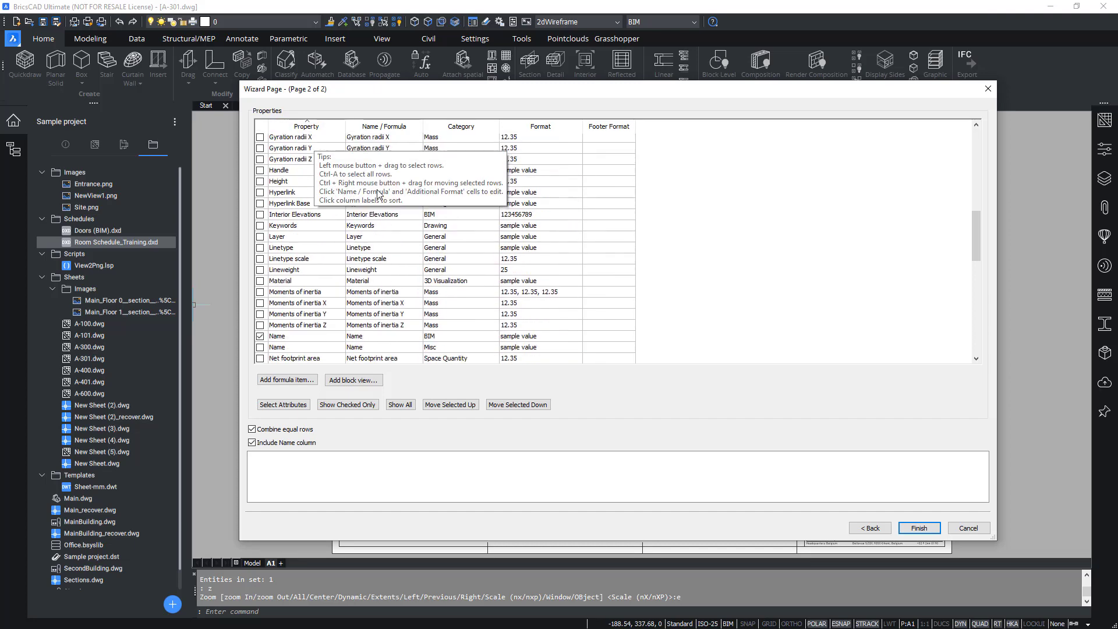
scroll(343, 200, down, 7)
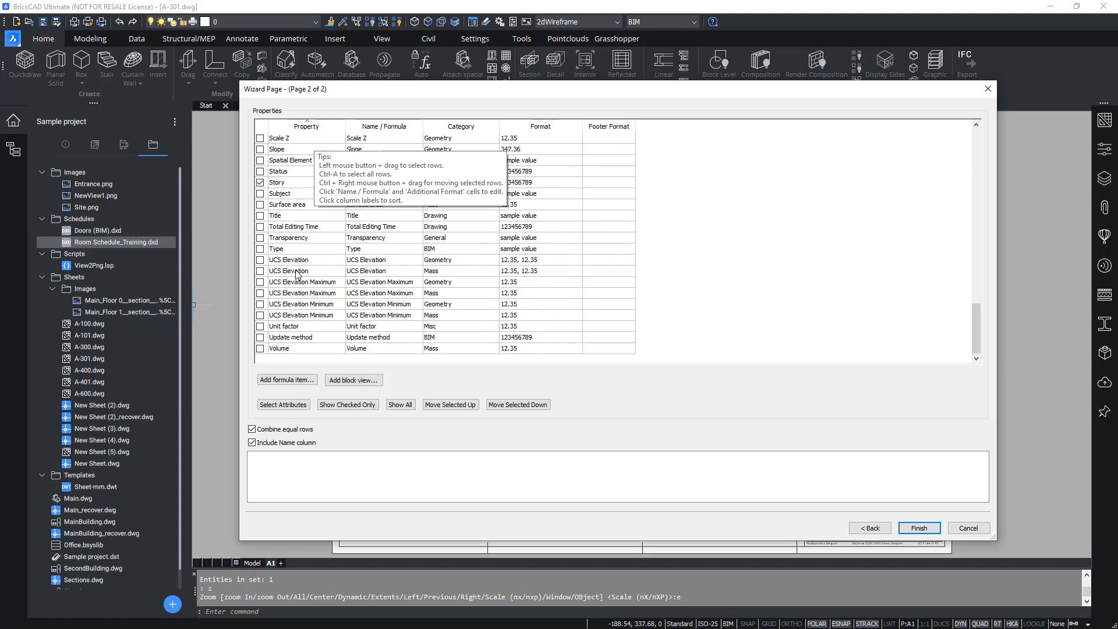
click(260, 272)
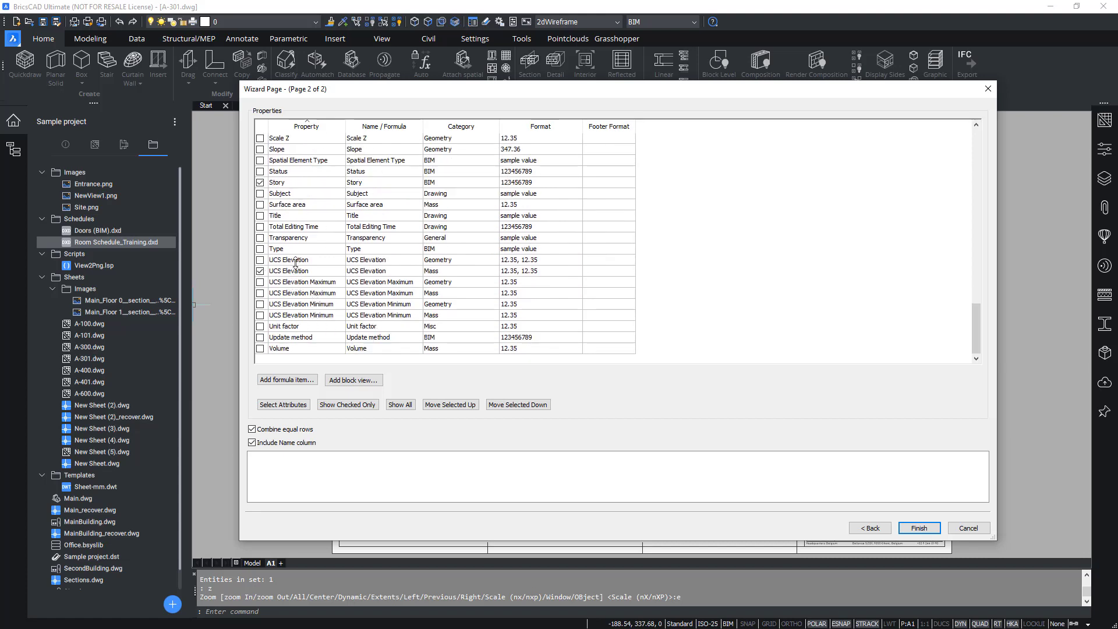
scroll(298, 246, up, 6)
scroll(298, 246, up, 10)
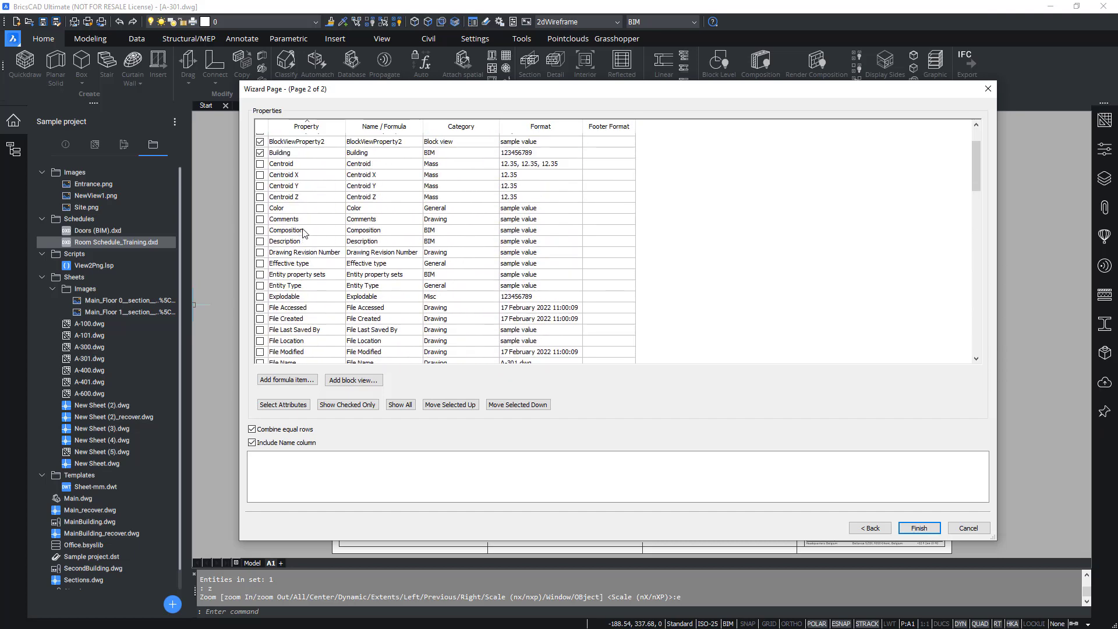
click(260, 268)
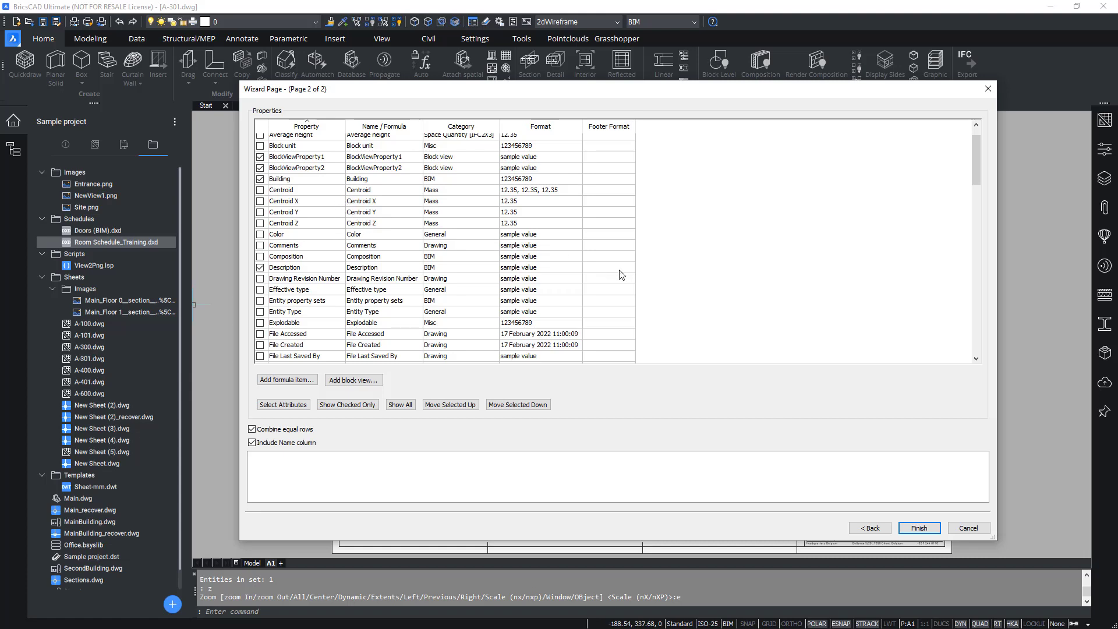
click(921, 528)
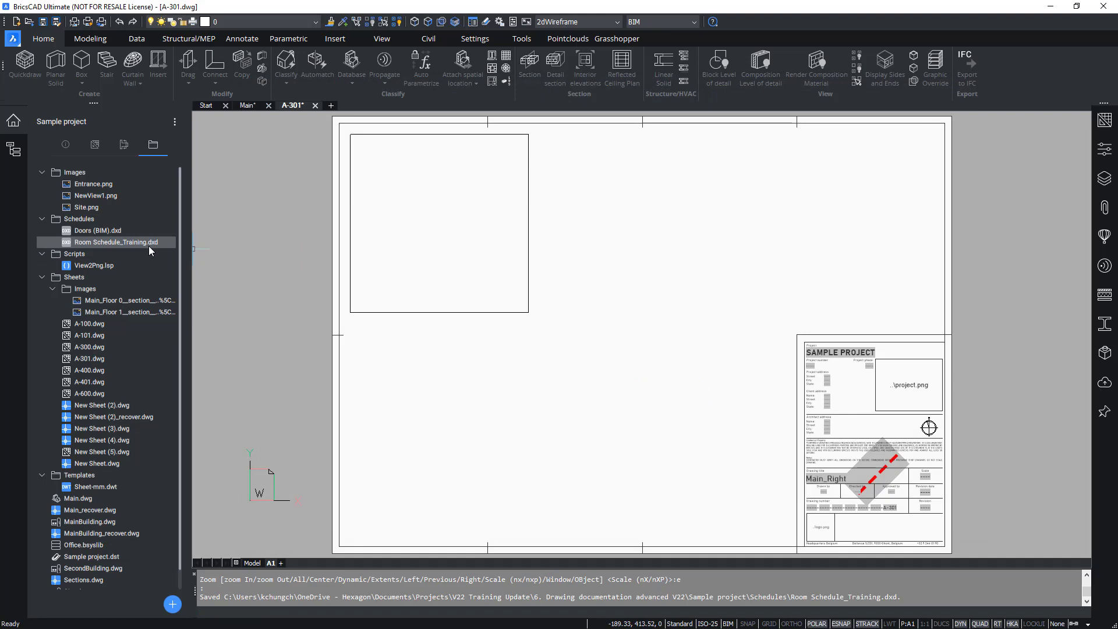
Update the Room Schedule_Training table below the sheet from its data link.
drag(149, 242, 654, 364)
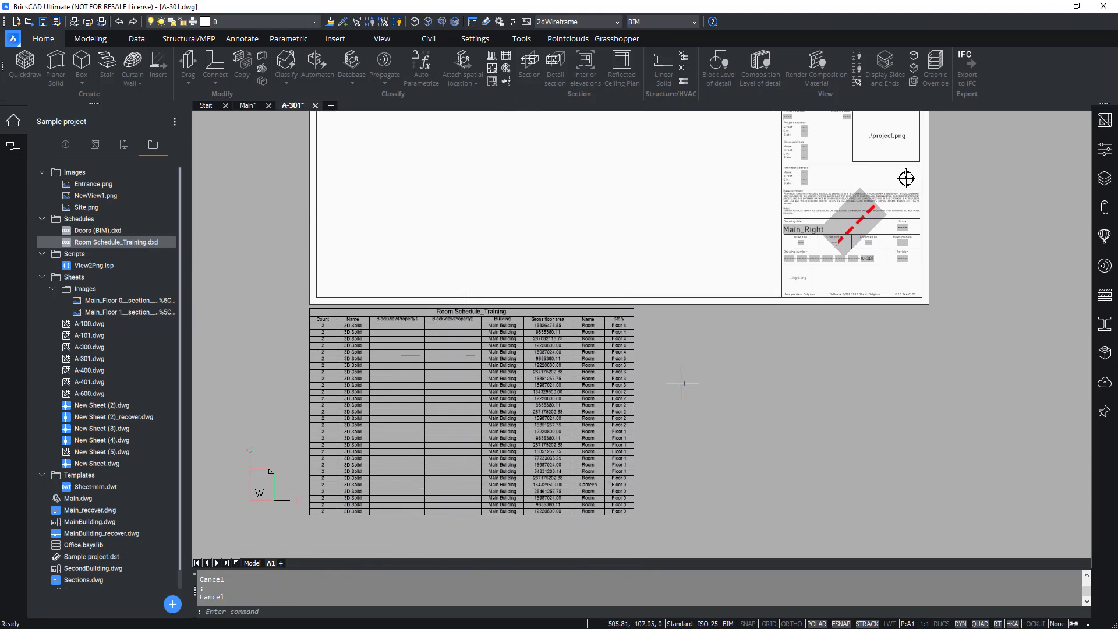
click(703, 395)
click(620, 451)
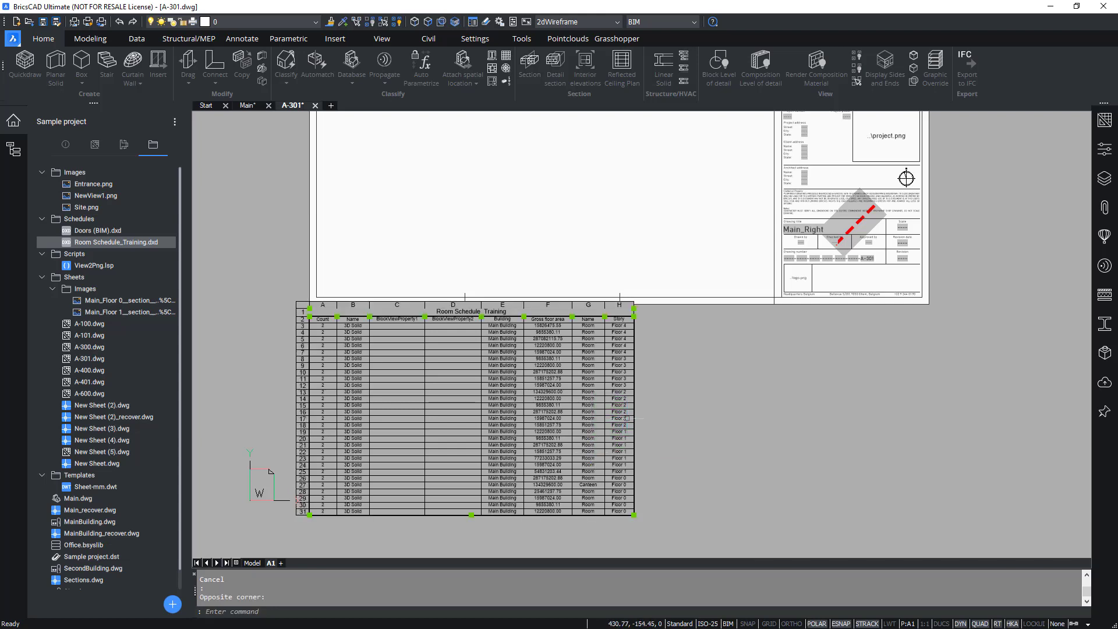
mouse_move(645, 425)
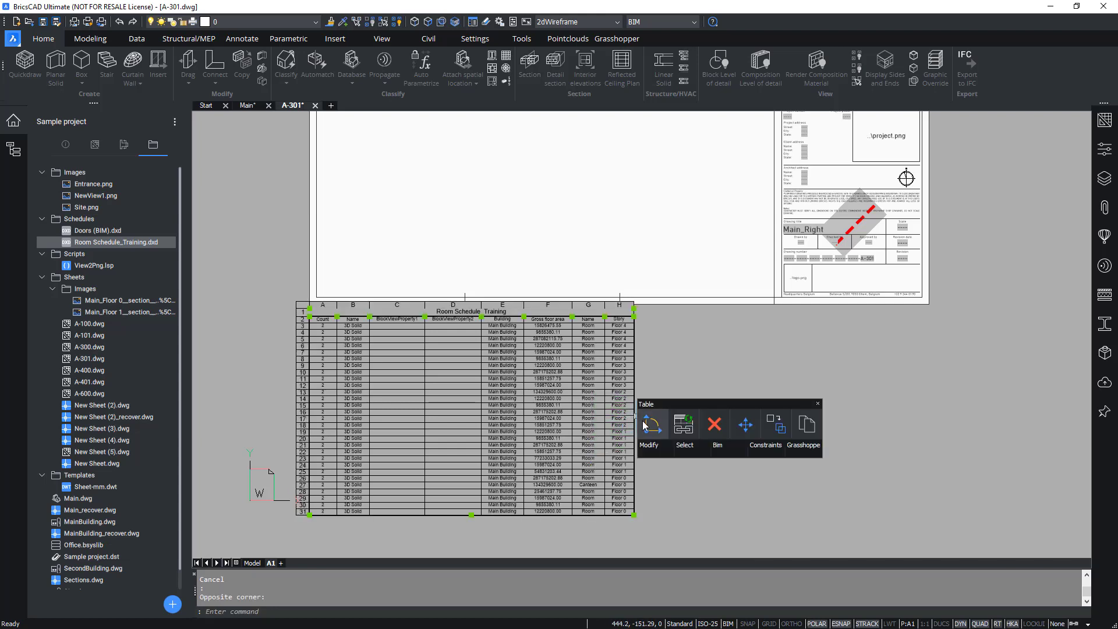
click(683, 426)
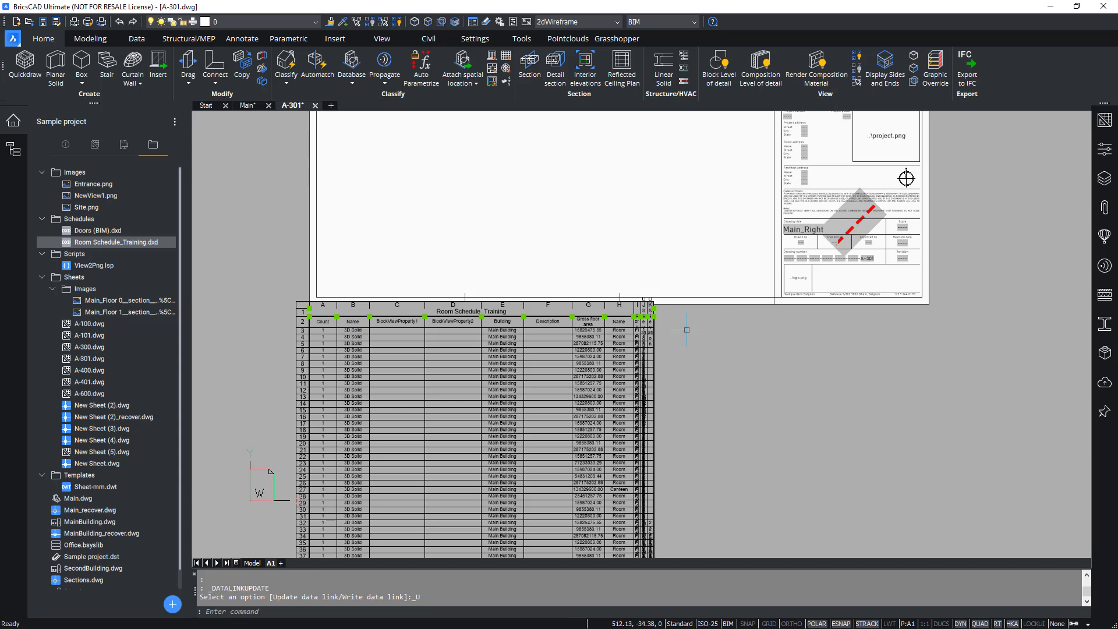
Widen the table's two UCS Elevation columns and its Story column so their texts fit horizontally.
scroll(685, 325, up, 5)
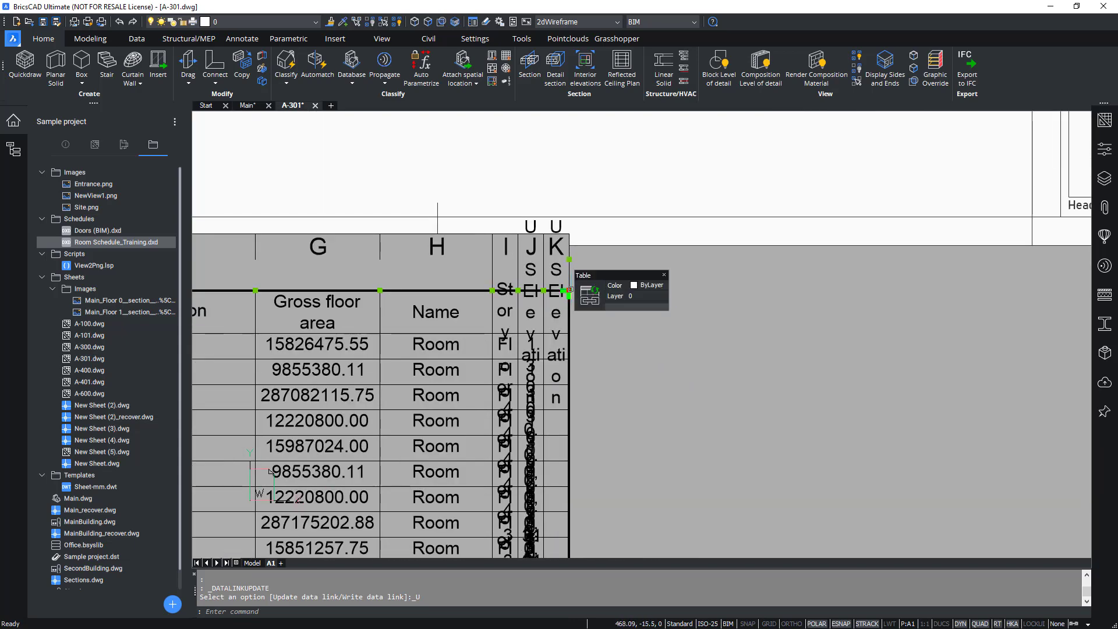
click(569, 290)
click(770, 290)
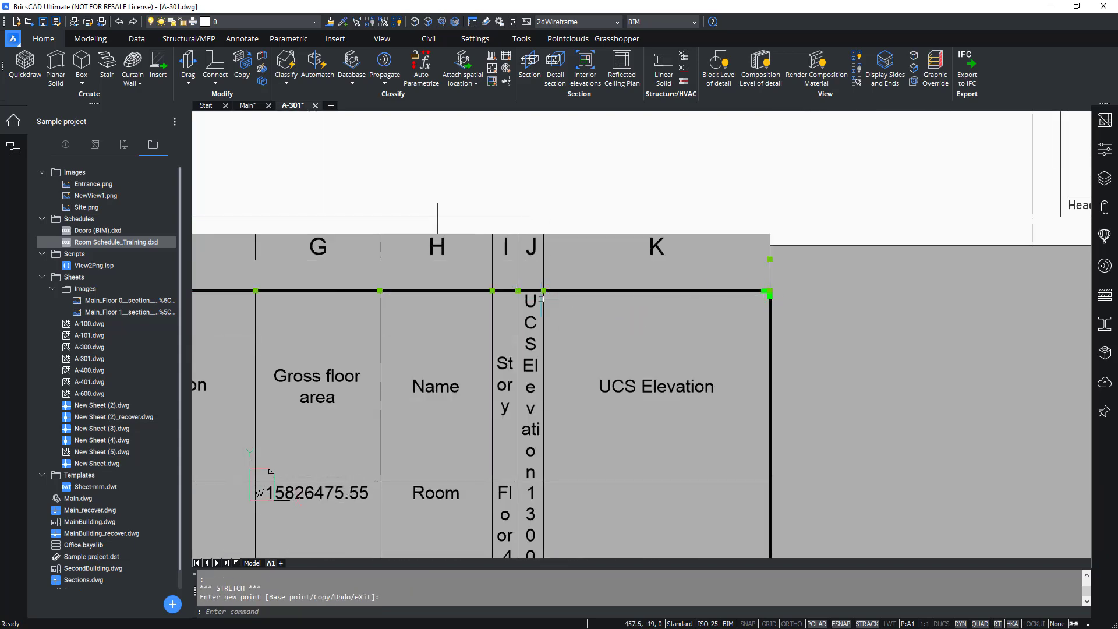
click(659, 290)
click(518, 290)
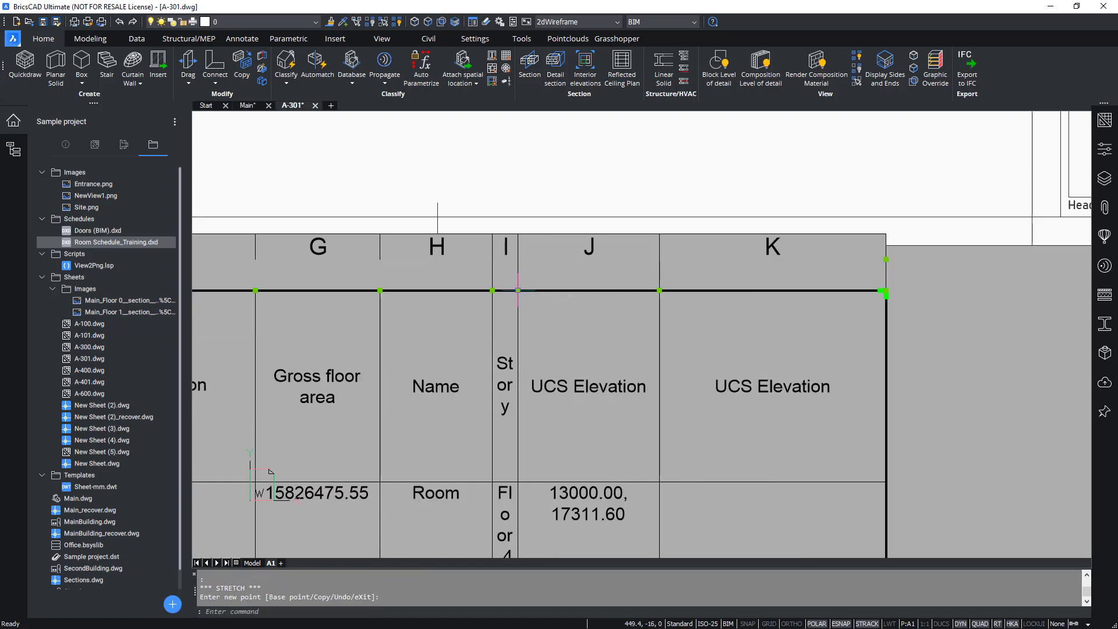
click(588, 290)
Set the room schedule table's height to 866 mm, and try reducing it to 594 mm.
scroll(873, 215, down, 5)
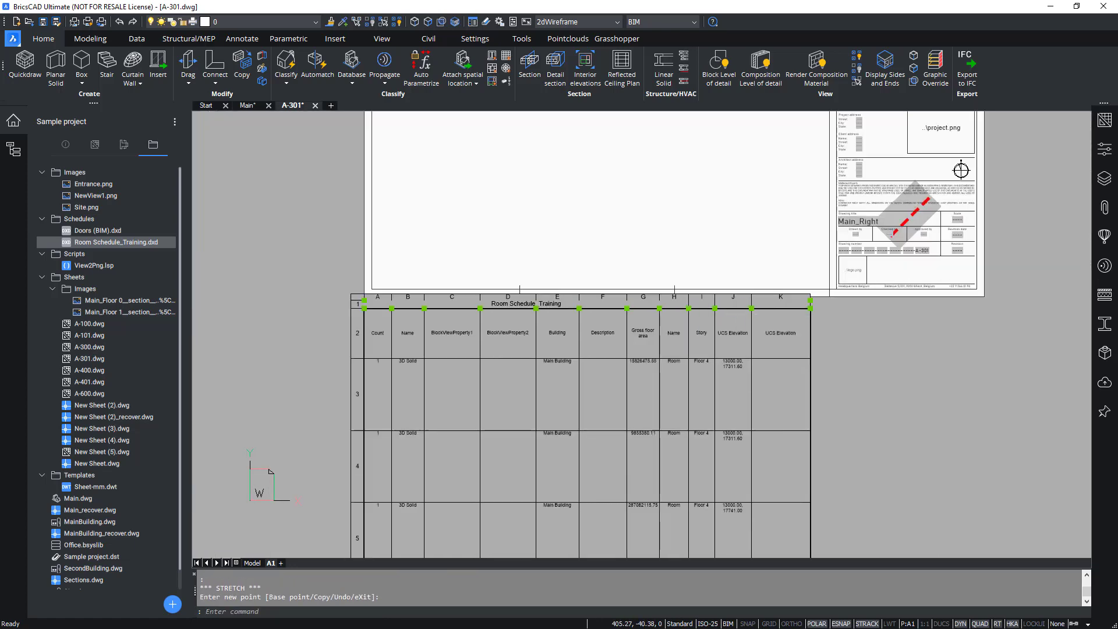
mouse_move(839, 367)
middle_down()
mouse_move(832, 115)
mouse_move(826, 278)
mouse_move(810, 344)
middle_up()
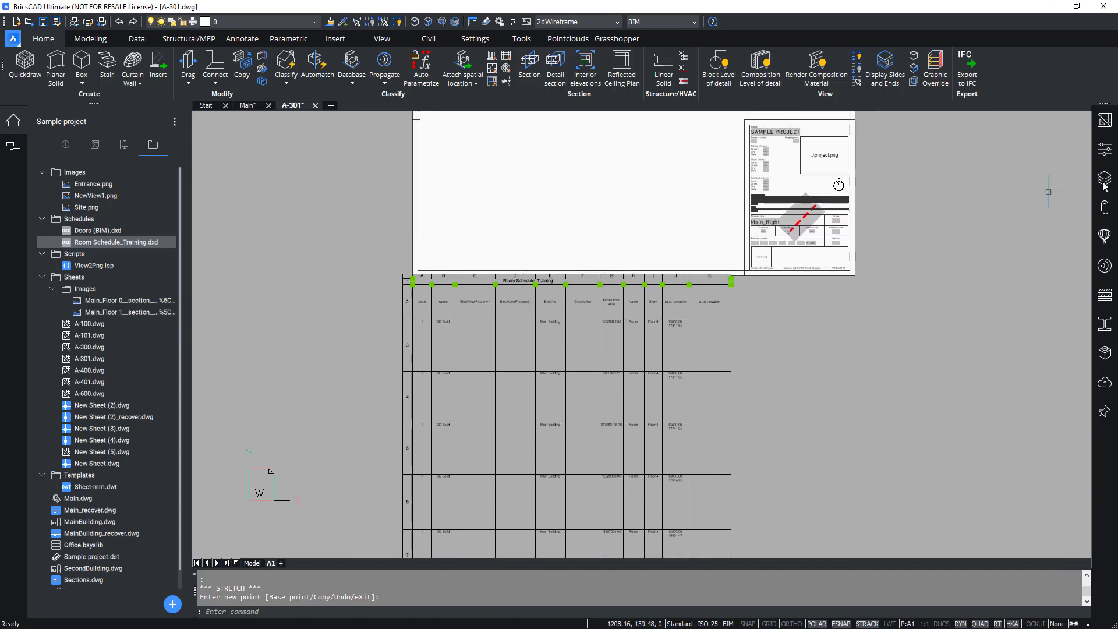
click(1105, 150)
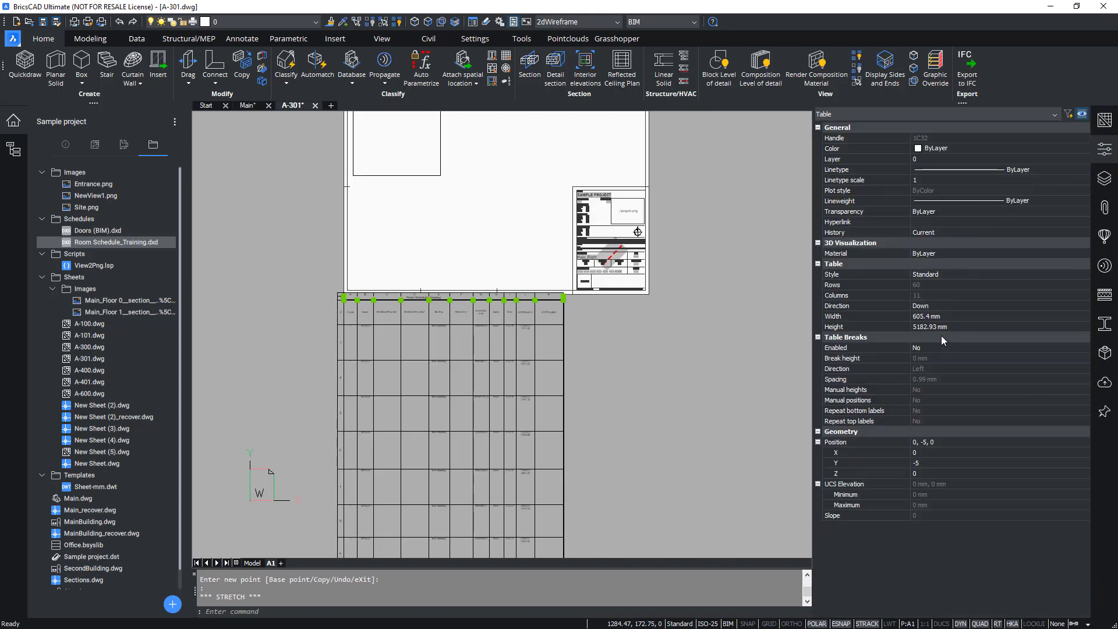
click(953, 327)
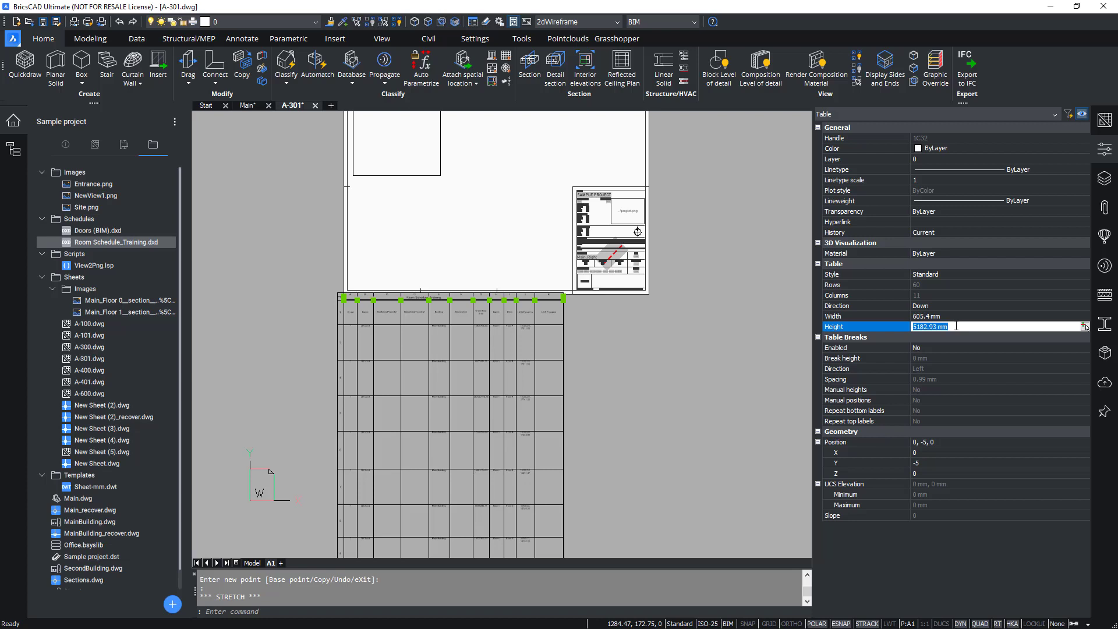
text(866)
key(Return)
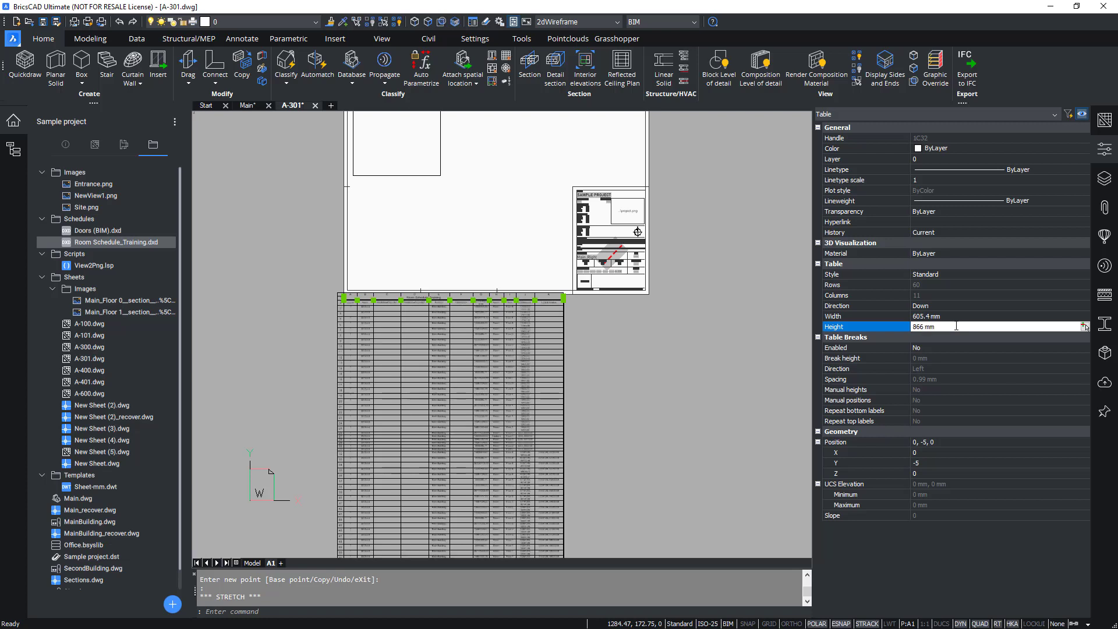
middle_drag(829, 407, 808, 419)
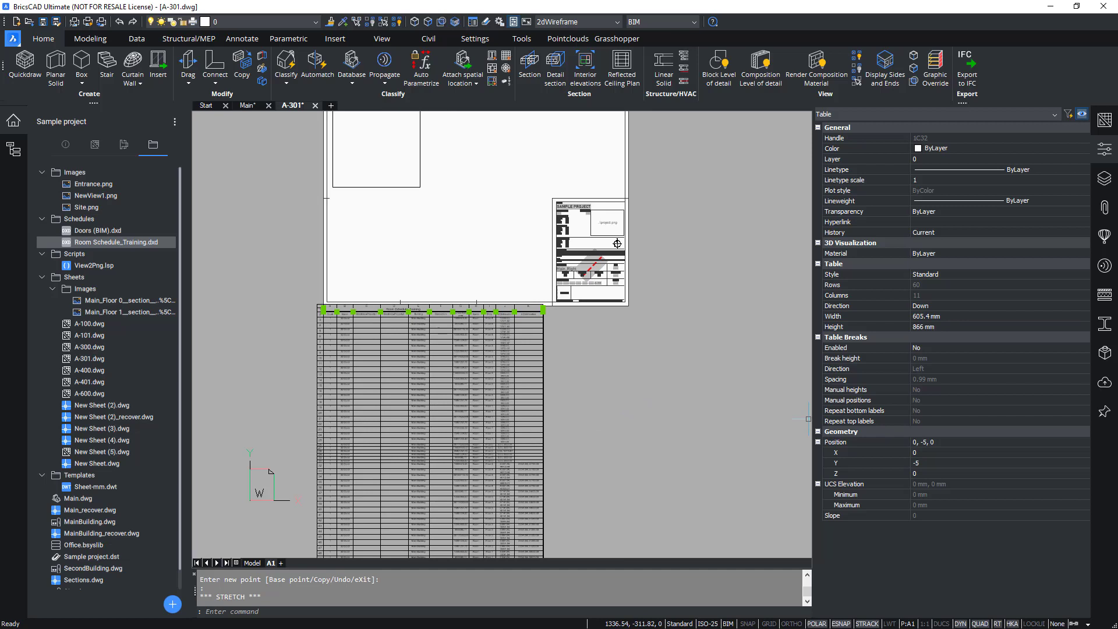
click(955, 328)
text(594)
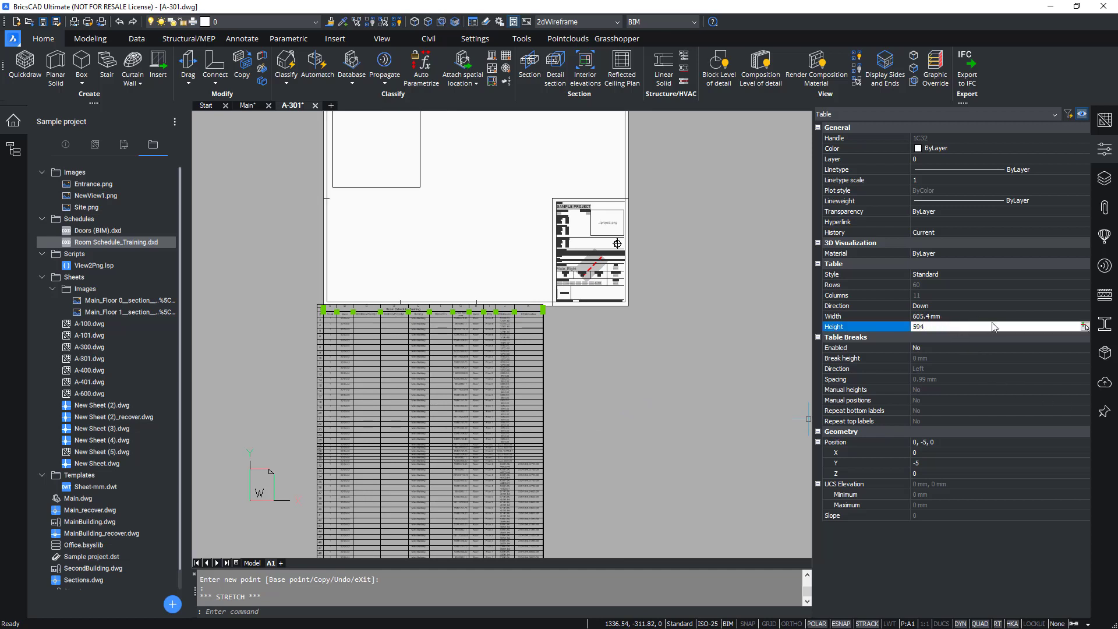
Set the room schedule table's width to 841 mm to match the sheet, and deselect the table.
double_click(974, 315)
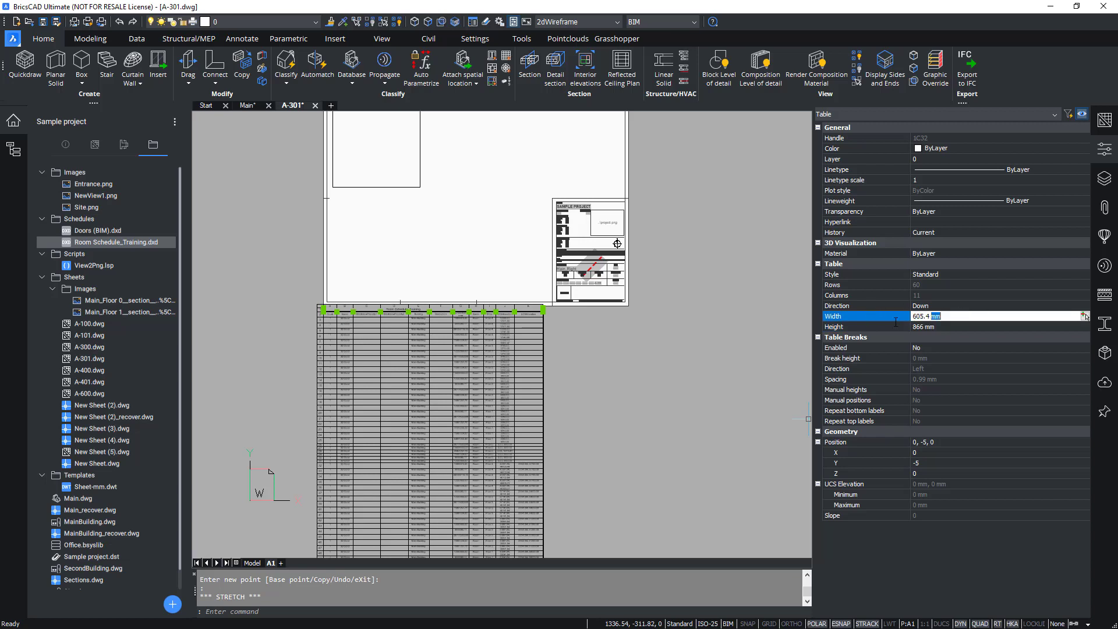
click(958, 316)
click(958, 316)
text(841)
key(Return)
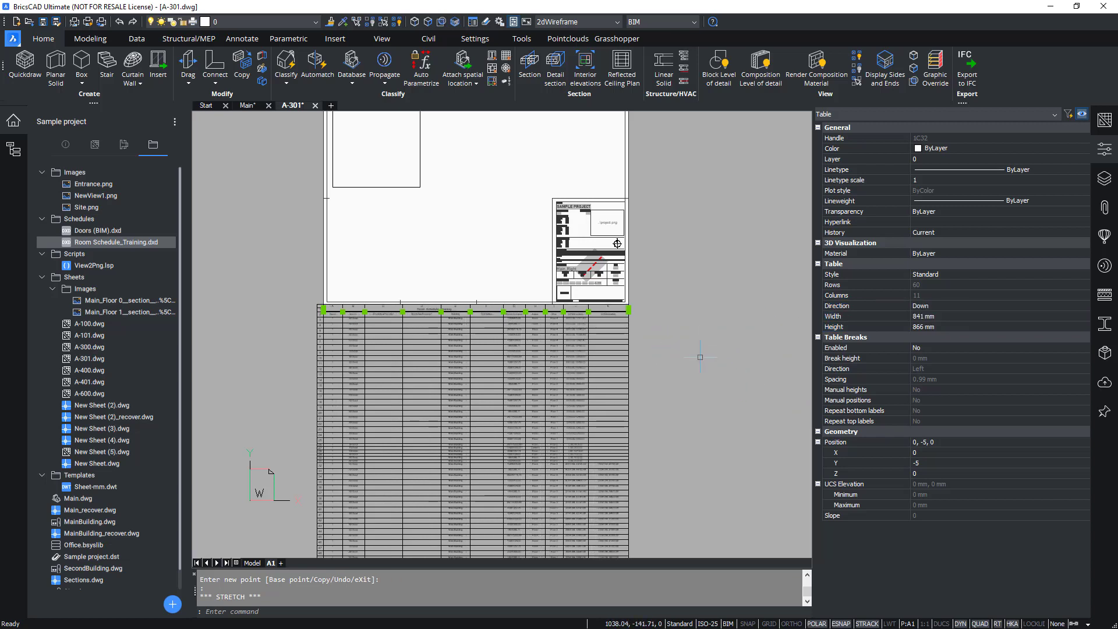
scroll(395, 476, up, 3)
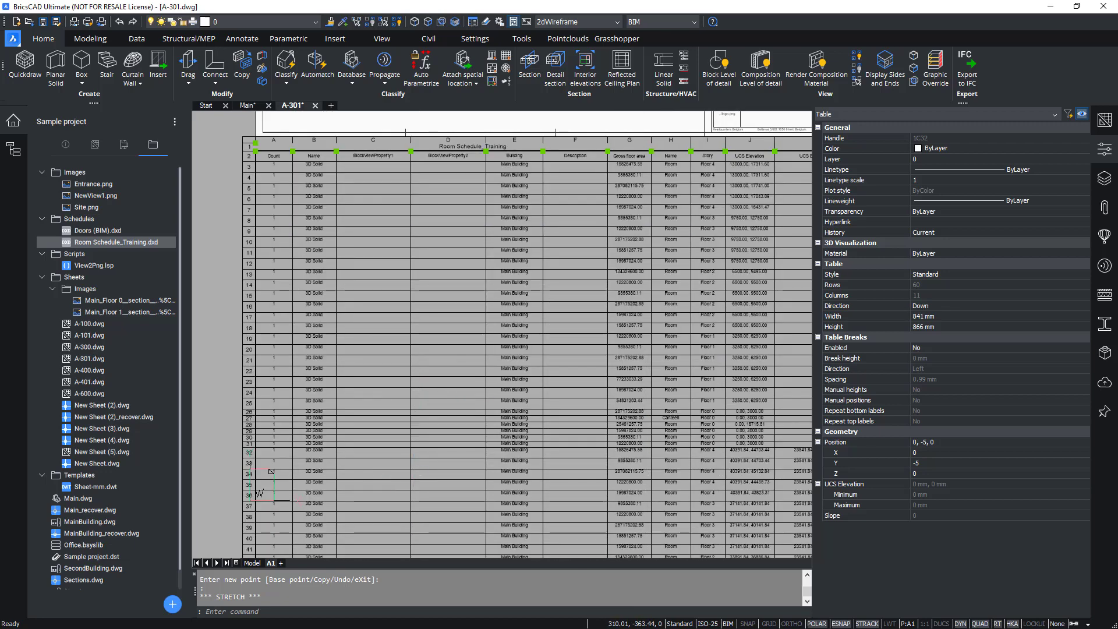
scroll(522, 384, down, 3)
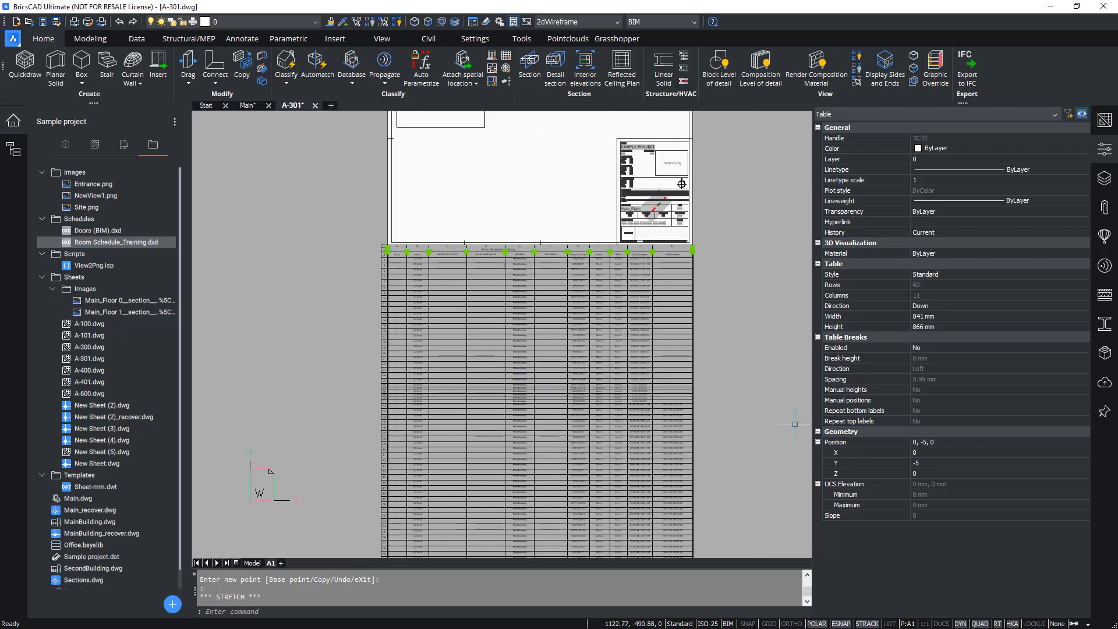
click(1104, 151)
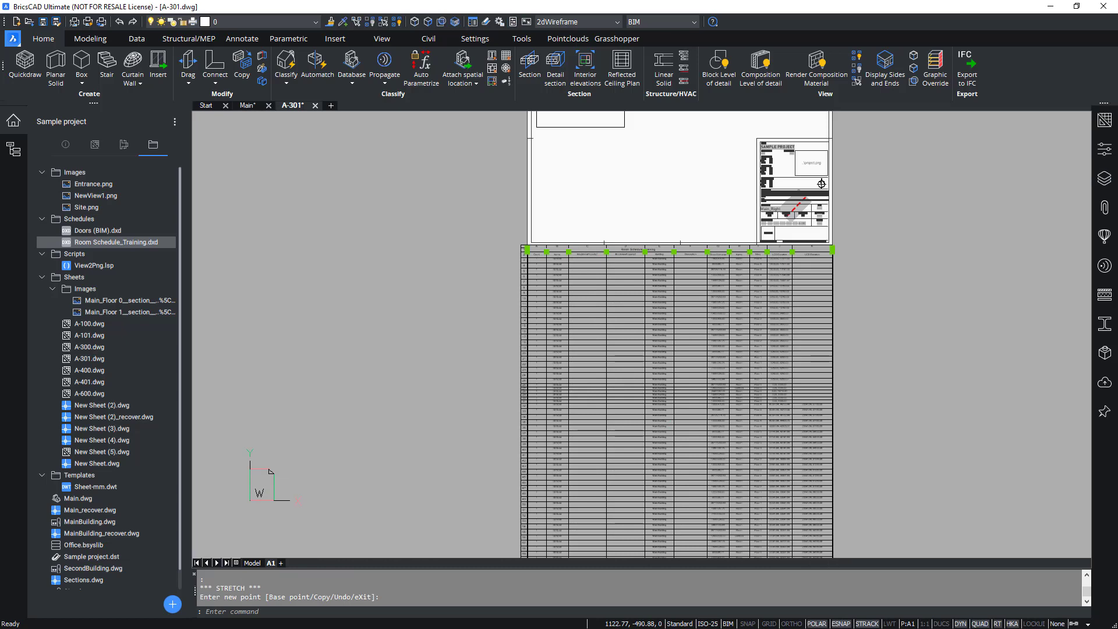
mouse_move(856, 383)
middle_down()
mouse_move(879, 327)
mouse_move(871, 541)
mouse_move(846, 574)
middle_up()
key(Escape)
key(Escape)
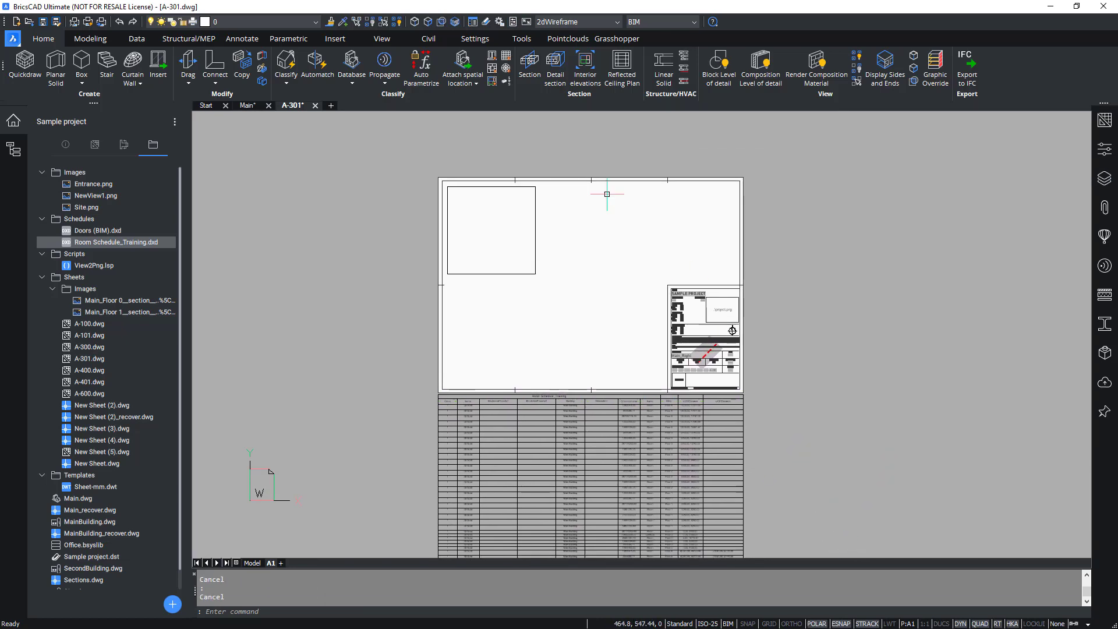
Set the data cell text height of the Standard table style to 2.5 in the Drawing Explorer.
click(472, 24)
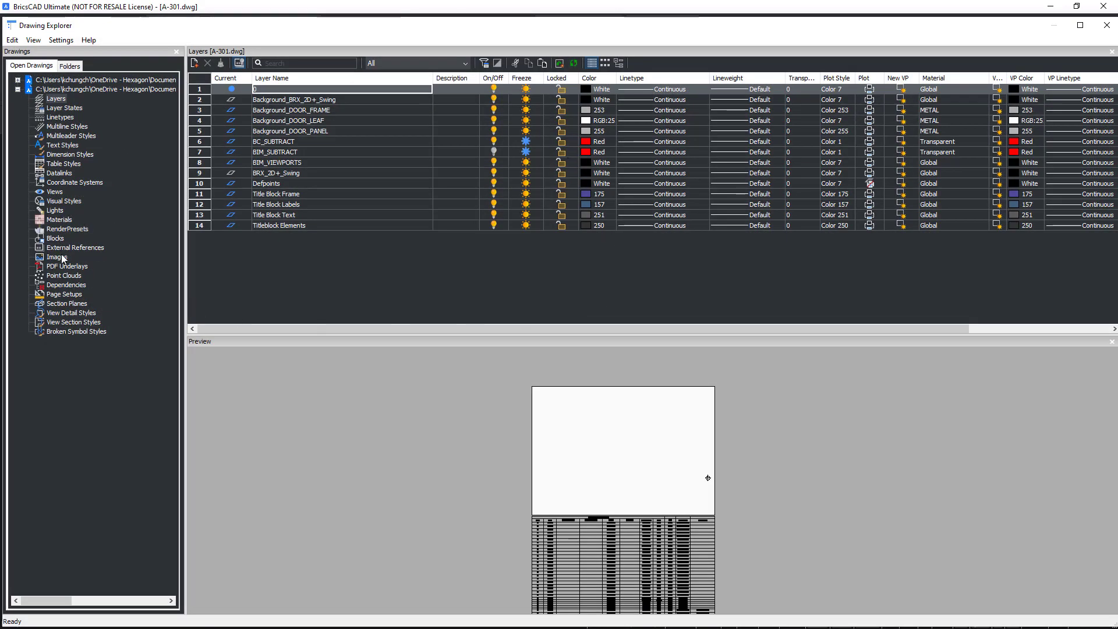
click(61, 165)
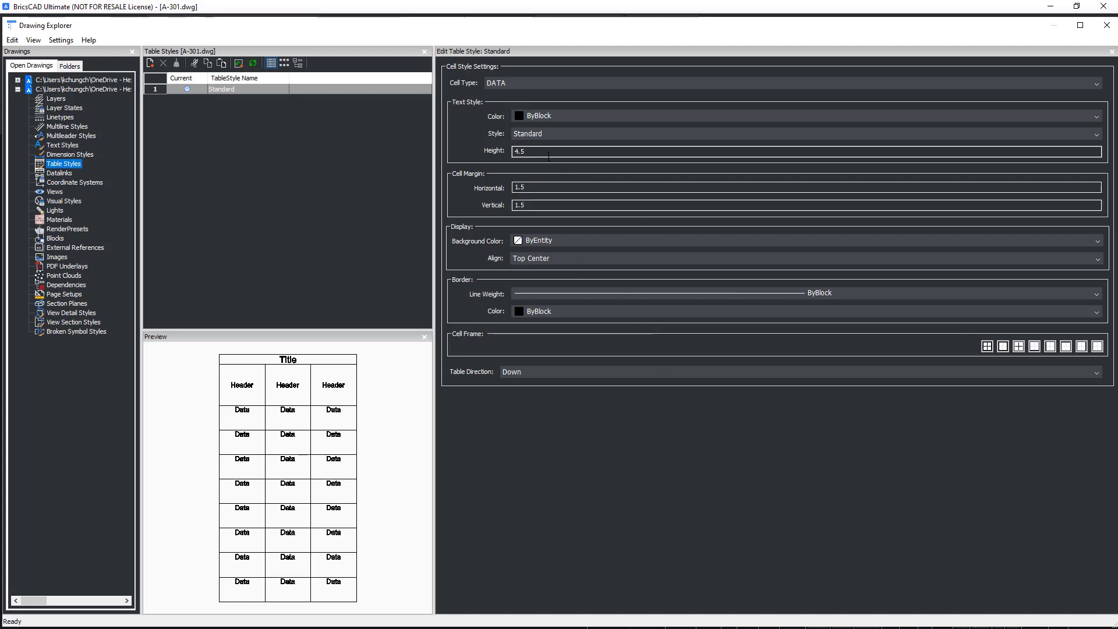
double_click(518, 152)
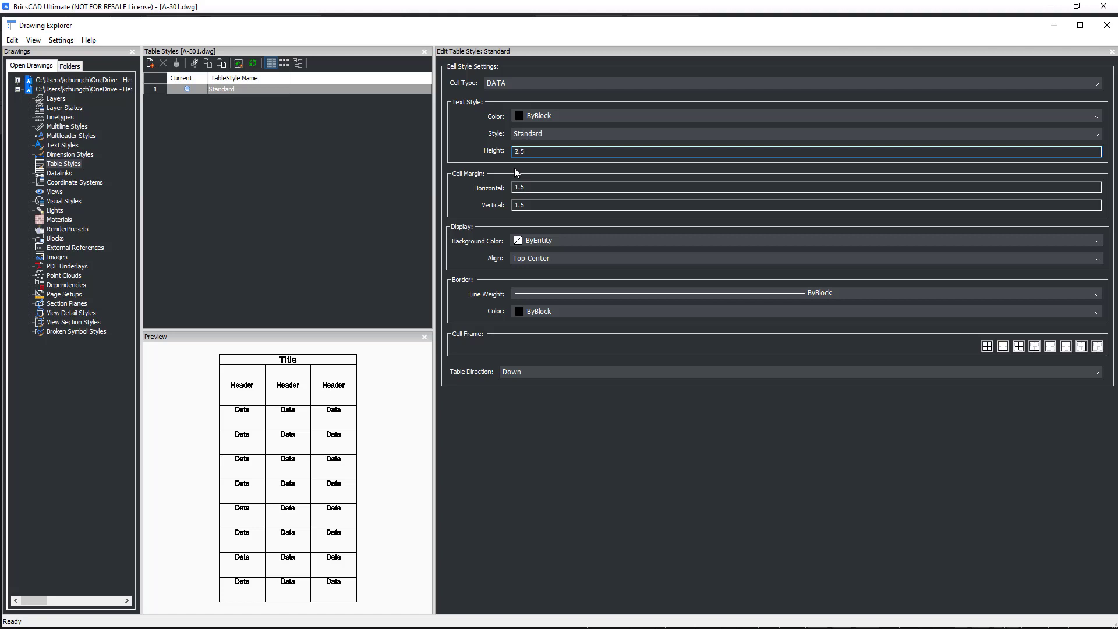
click(1107, 25)
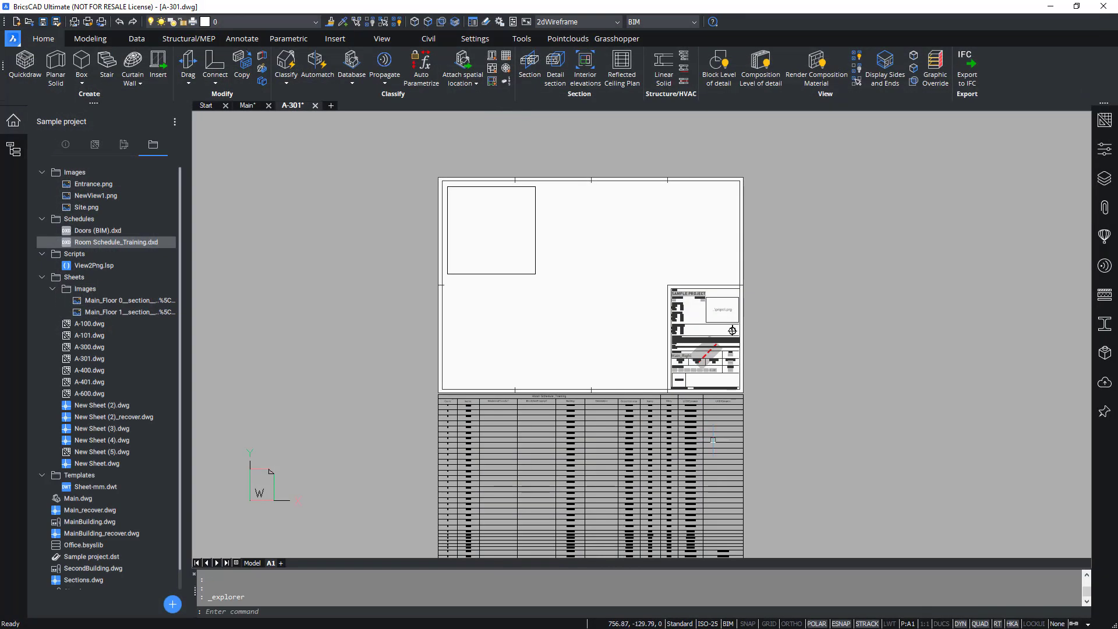
Set the room schedule table's height to 598.42 mm and deselect it.
middle_drag(809, 439, 789, 379)
drag(789, 380, 728, 349)
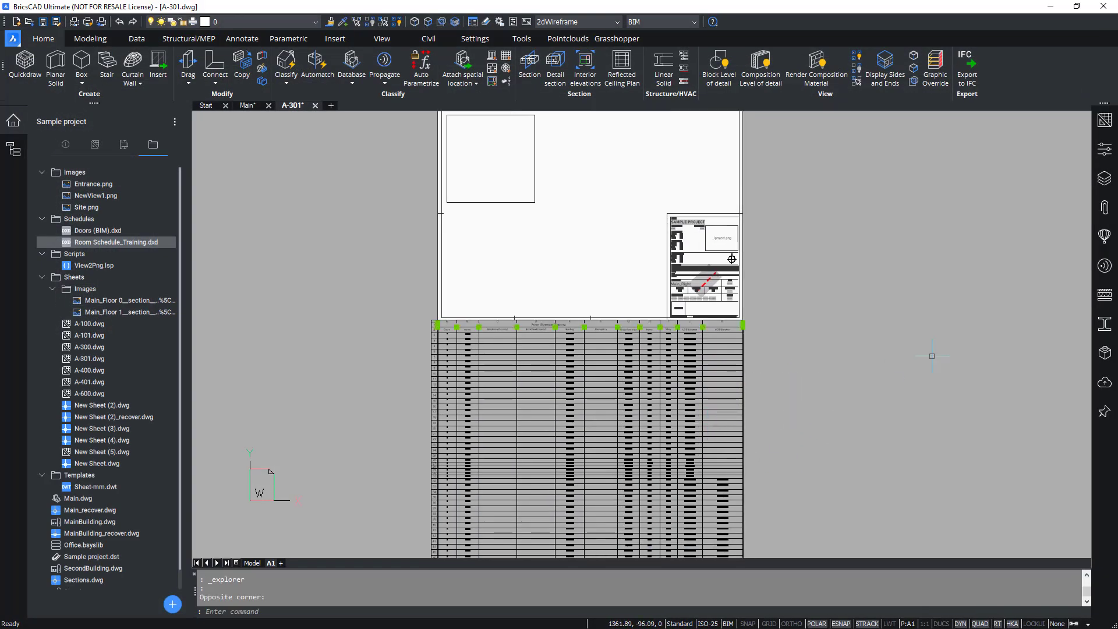
click(1104, 150)
click(950, 326)
text(598.42)
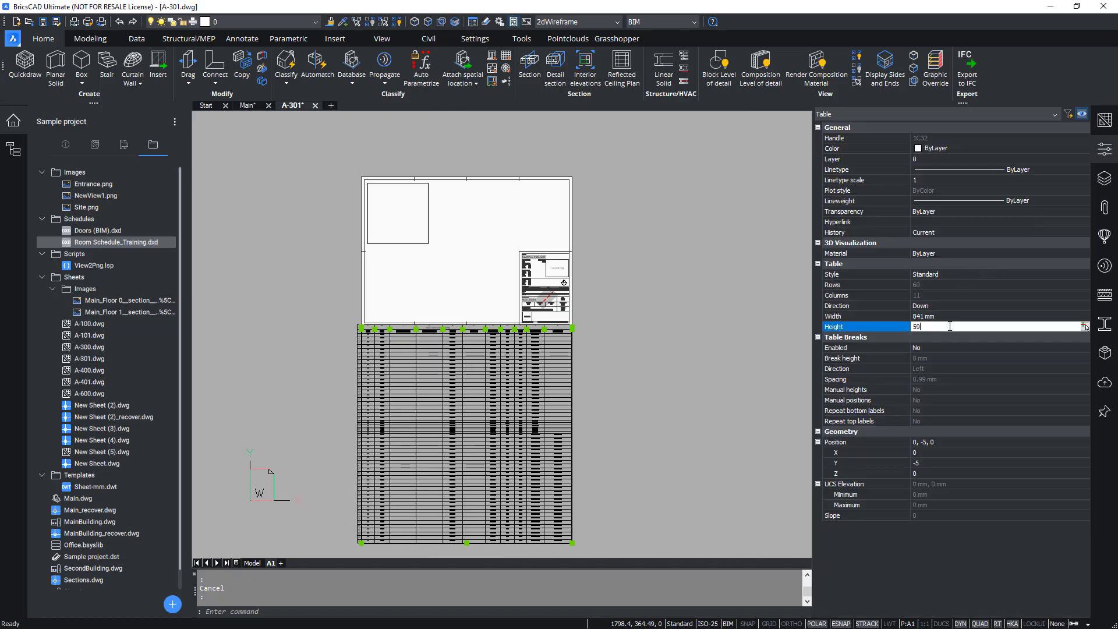
key(Return)
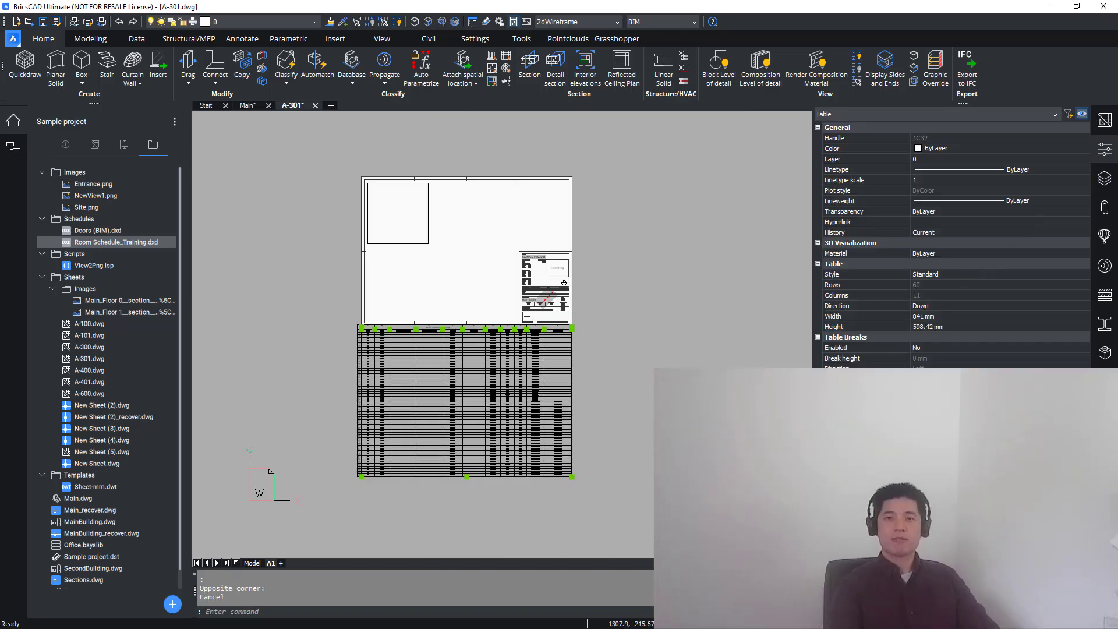
key(Escape)
scroll(457, 429, up, 2)
scroll(457, 430, up, 3)
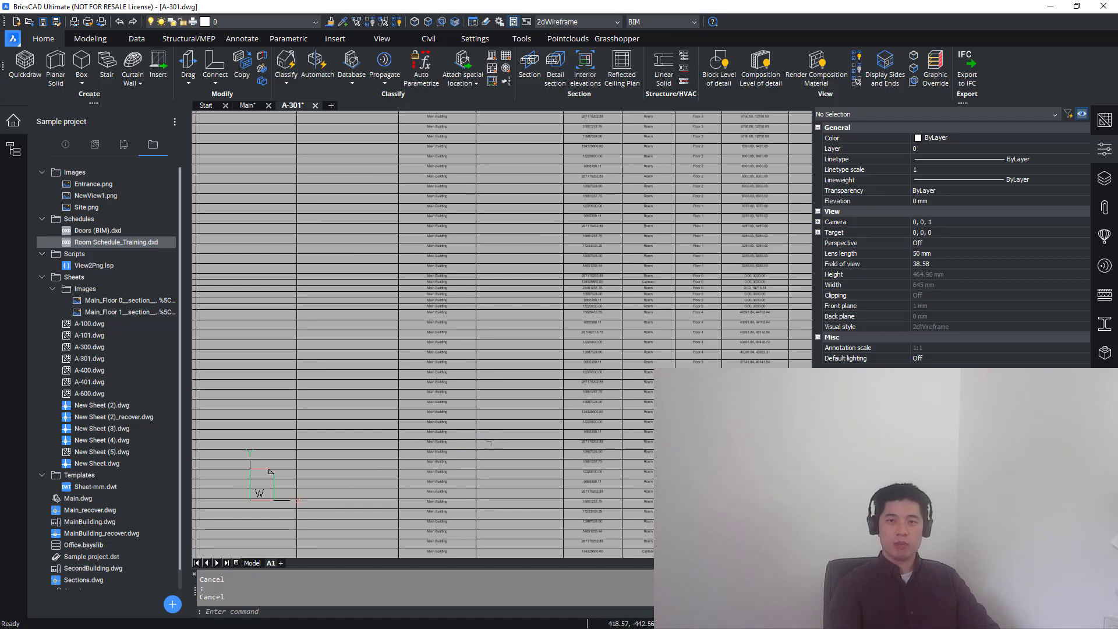
scroll(508, 446, down, 3)
scroll(507, 446, down, 1)
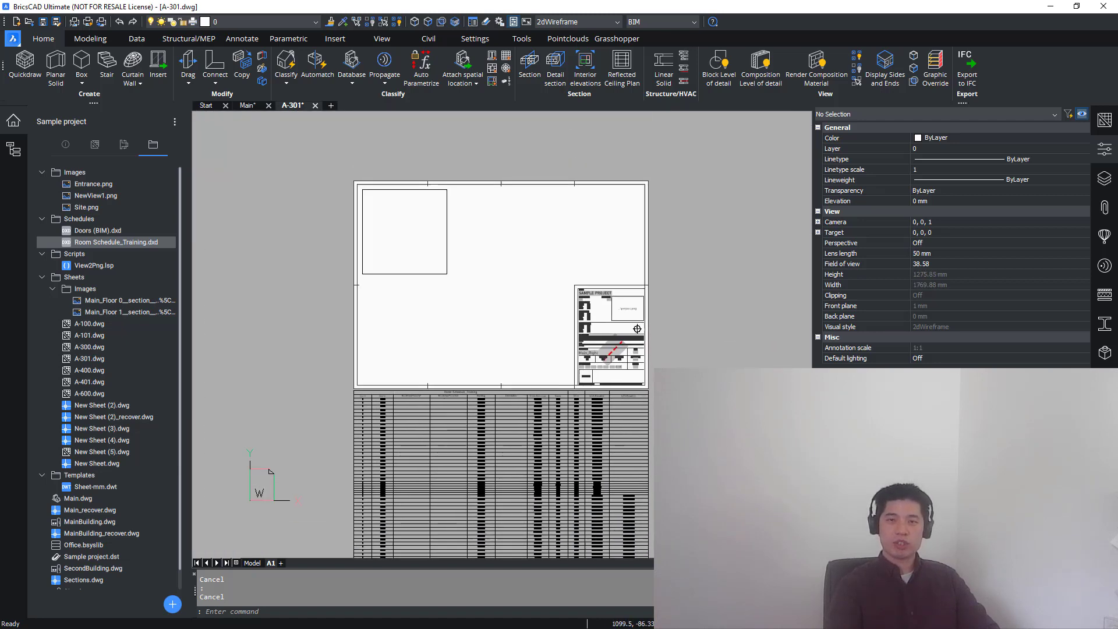